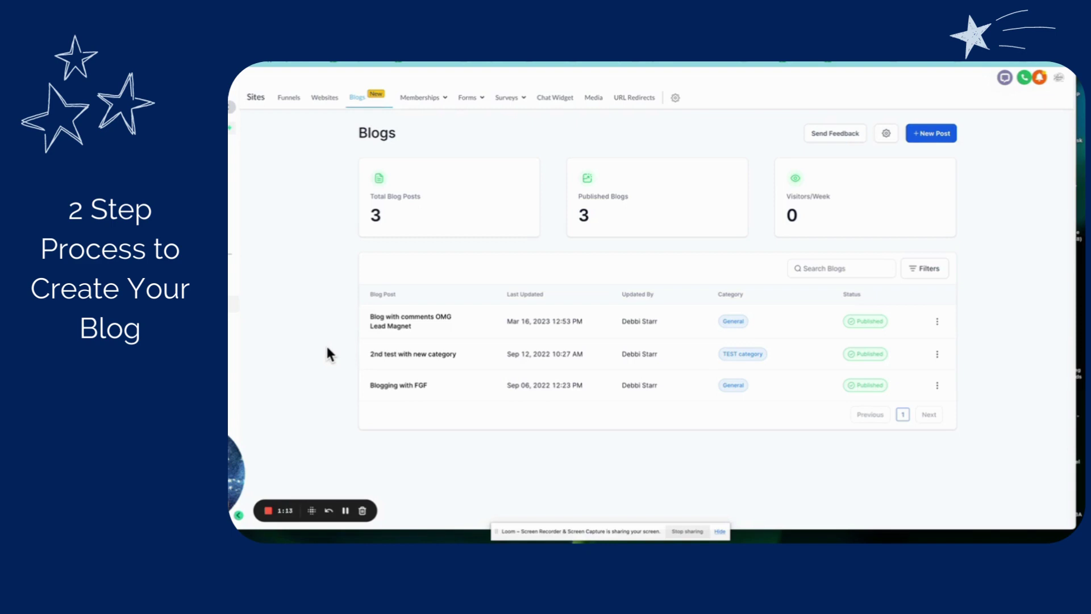
- Drag across the Blogs list showing the three published posts
{"action": "left_click_drag", "start_coordinate": [253, 448], "coordinate": [925, 508]}
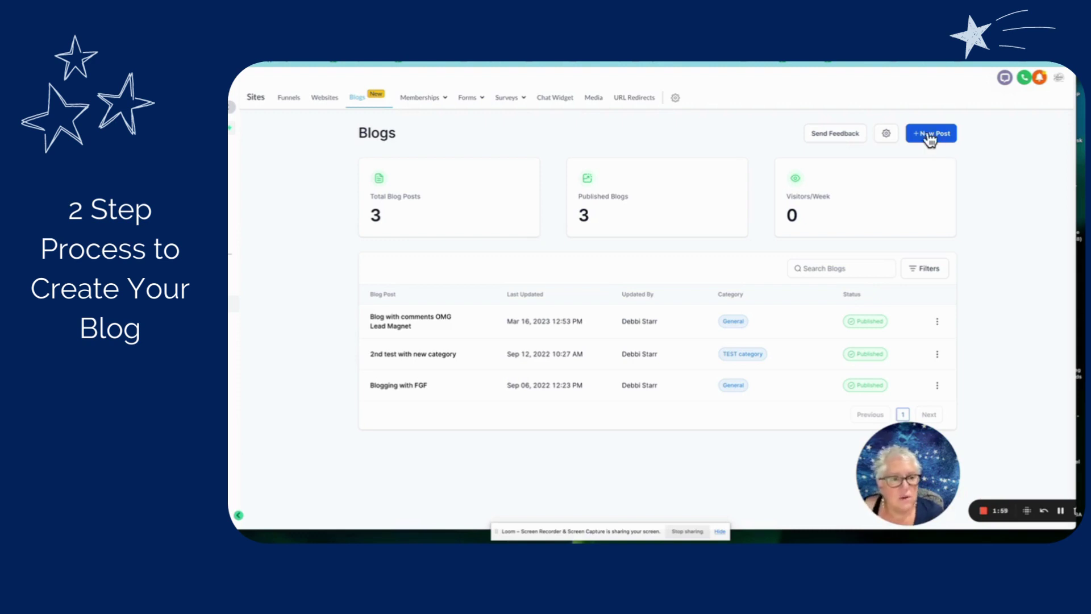
- Enter the title '3 Easy Systems to Implement…', a cover image, its alt text and a 231-character description
{"action": "left_click", "coordinate": [928, 133]}
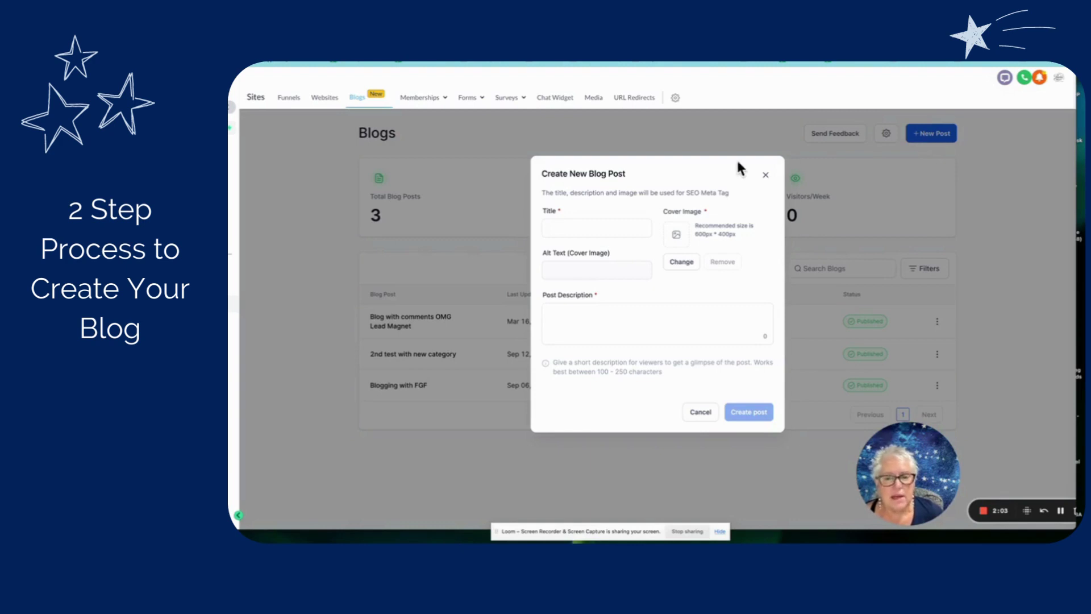
{"action": "left_click", "coordinate": [551, 227]}
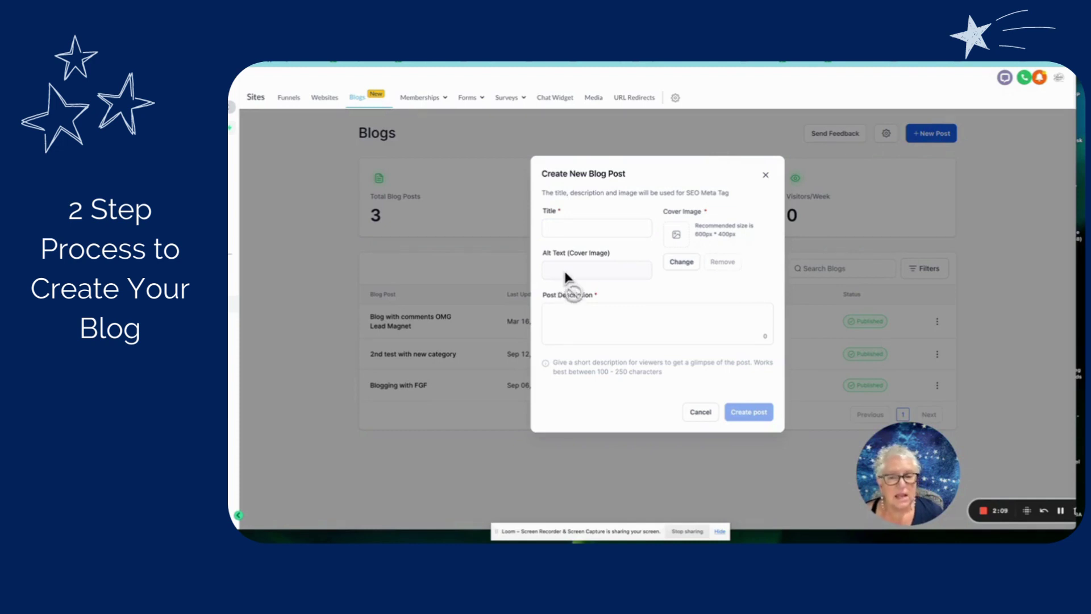
{"action": "left_click", "coordinate": [574, 322]}
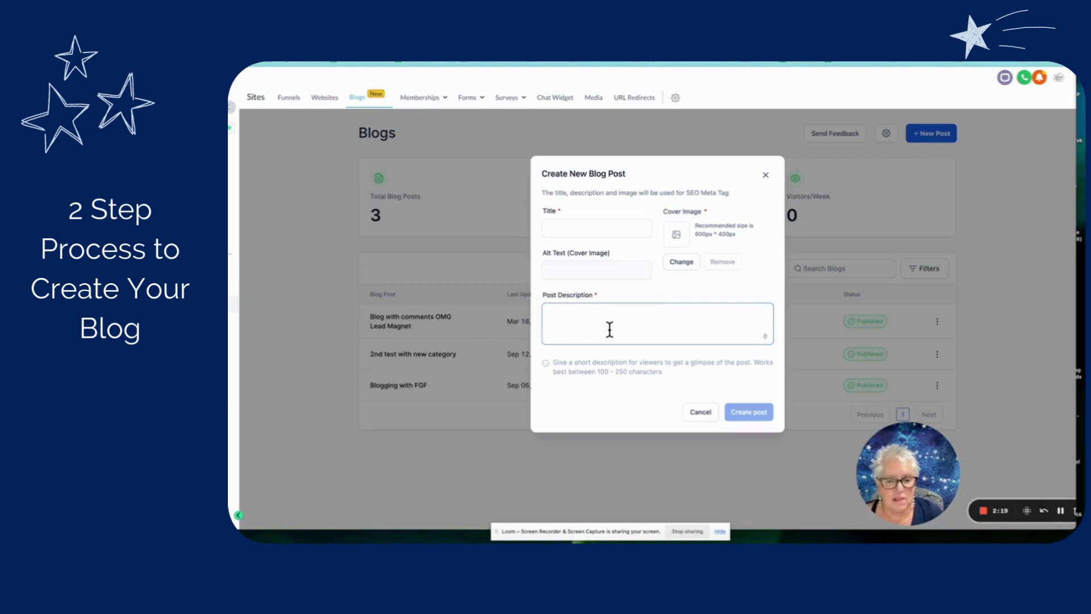
{"action": "left_click", "coordinate": [705, 181]}
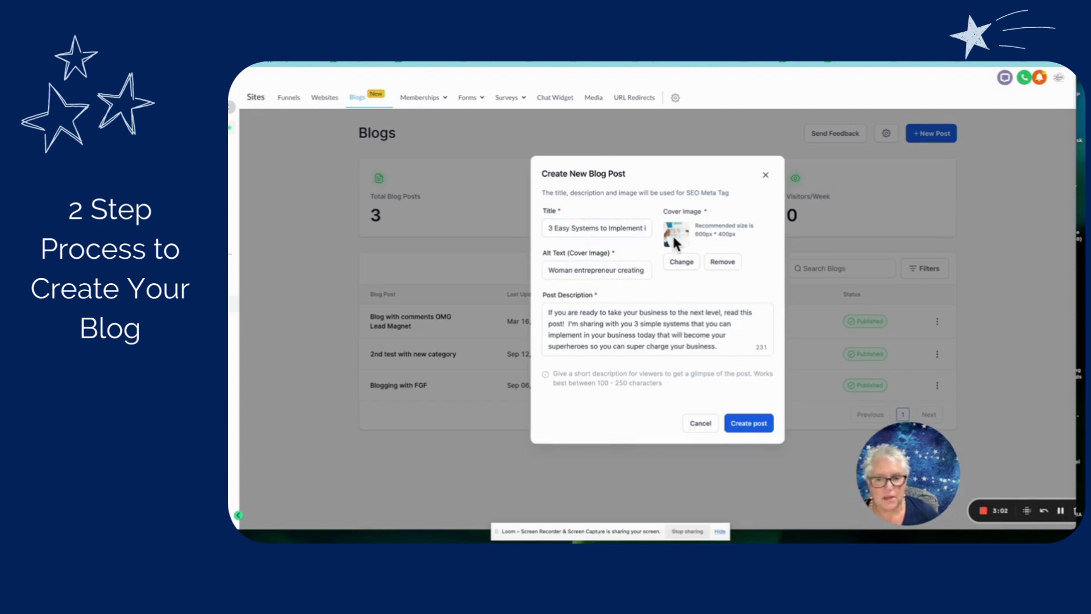
{"action": "left_click", "coordinate": [544, 271]}
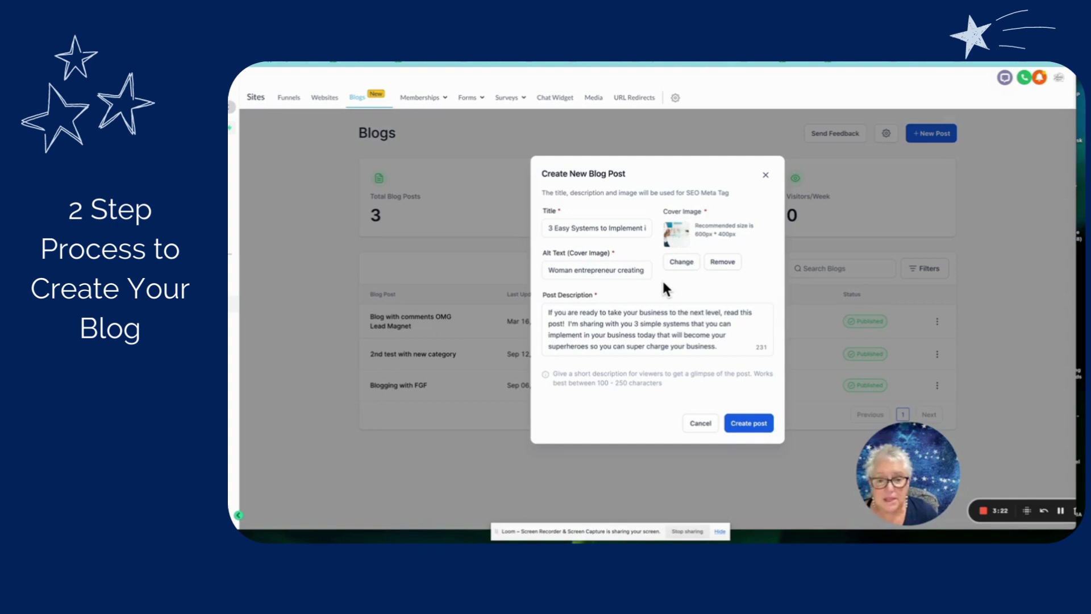
{"action": "left_click", "coordinate": [606, 230]}
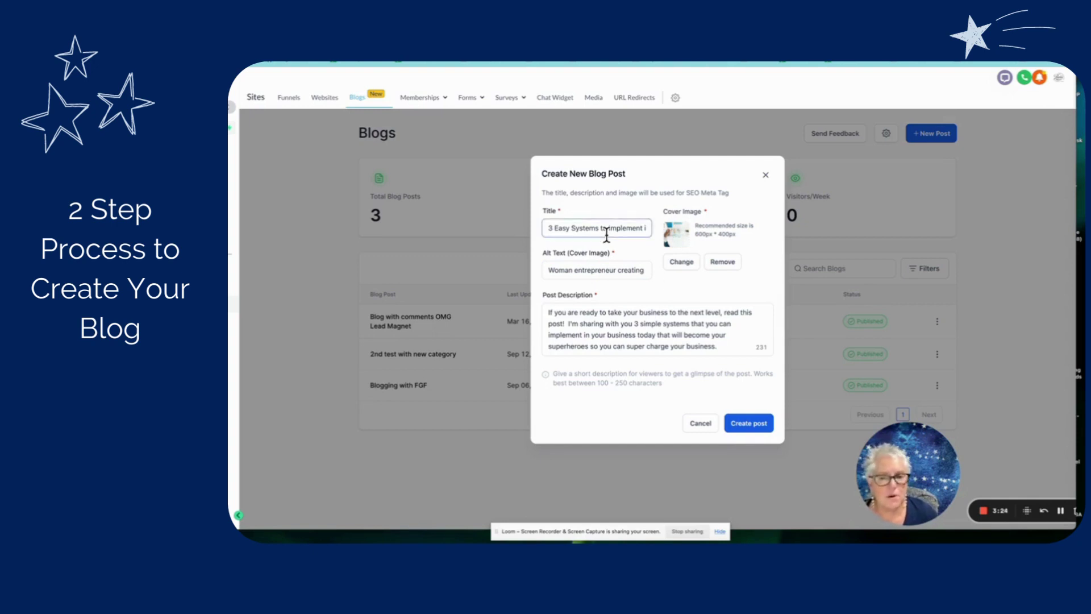
{"action": "left_click", "coordinate": [625, 329]}
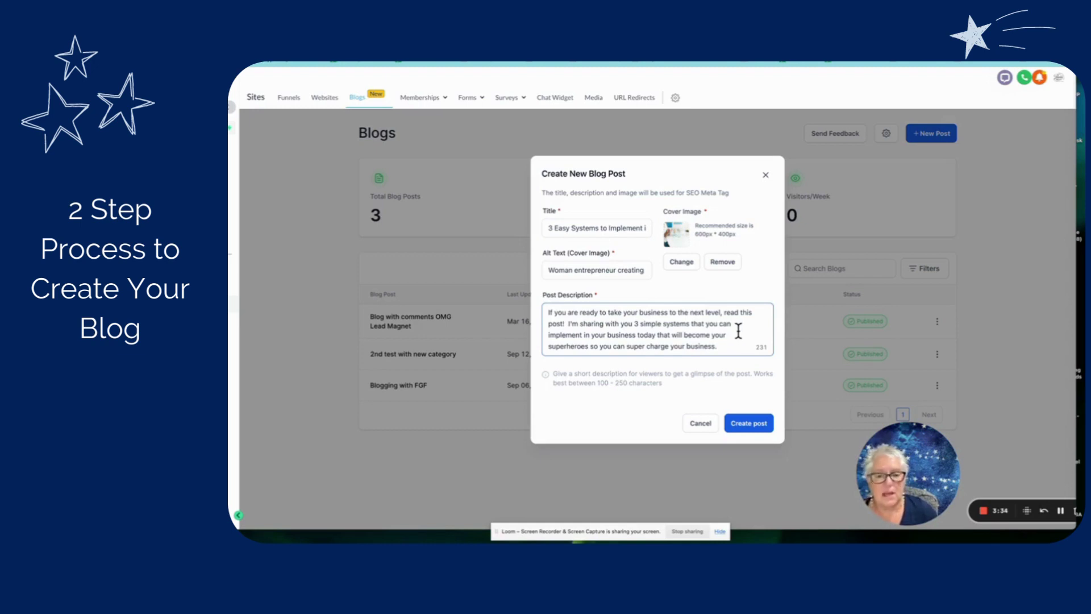
- Create the post and scroll through the sample template content in the editor
{"action": "left_click", "coordinate": [748, 427]}
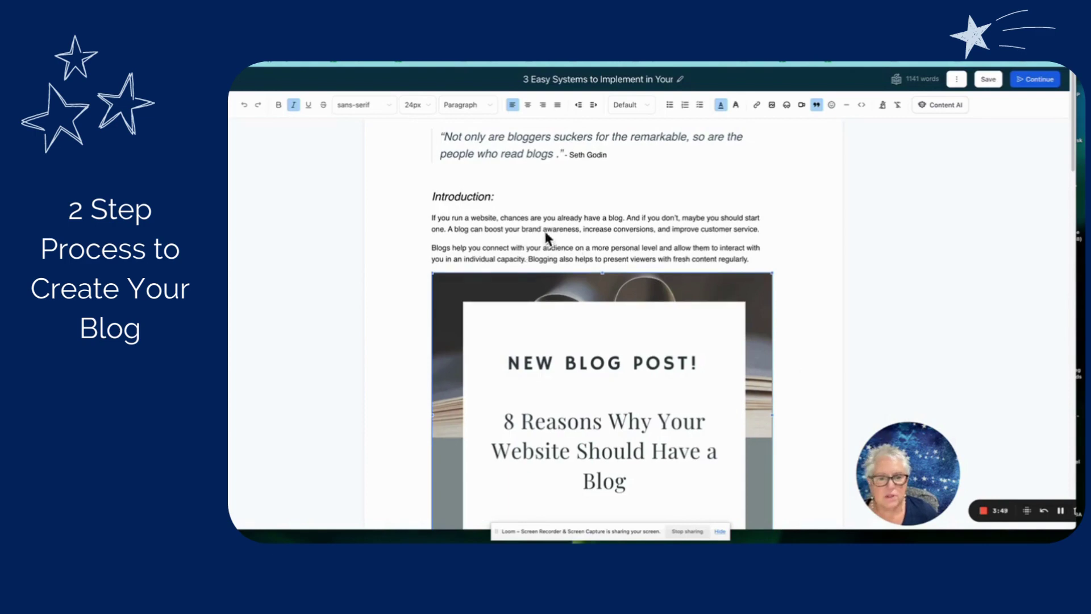
{"action": "scroll", "coordinate": [482, 196], "scroll_direction": "down", "scroll_amount": 2}
{"action": "scroll", "coordinate": [636, 370], "scroll_direction": "down", "scroll_amount": 1}
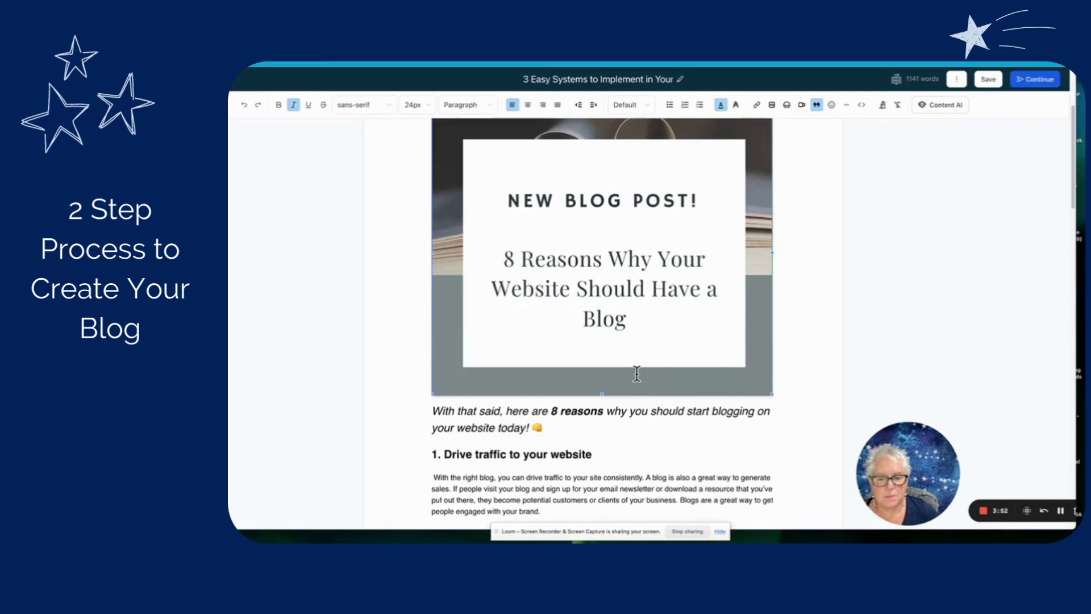
{"action": "scroll", "coordinate": [637, 373], "scroll_direction": "down", "scroll_amount": 4}
{"action": "scroll", "coordinate": [637, 374], "scroll_direction": "down", "scroll_amount": 3}
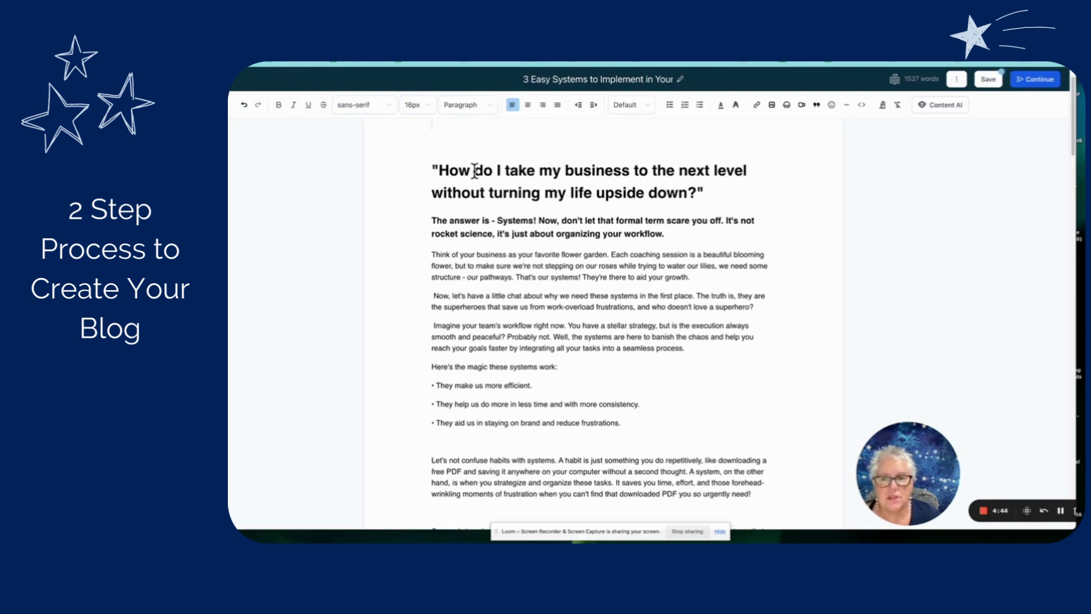
- Make the answer-is-Systems line a Heading 2
{"action": "left_click", "coordinate": [495, 171]}
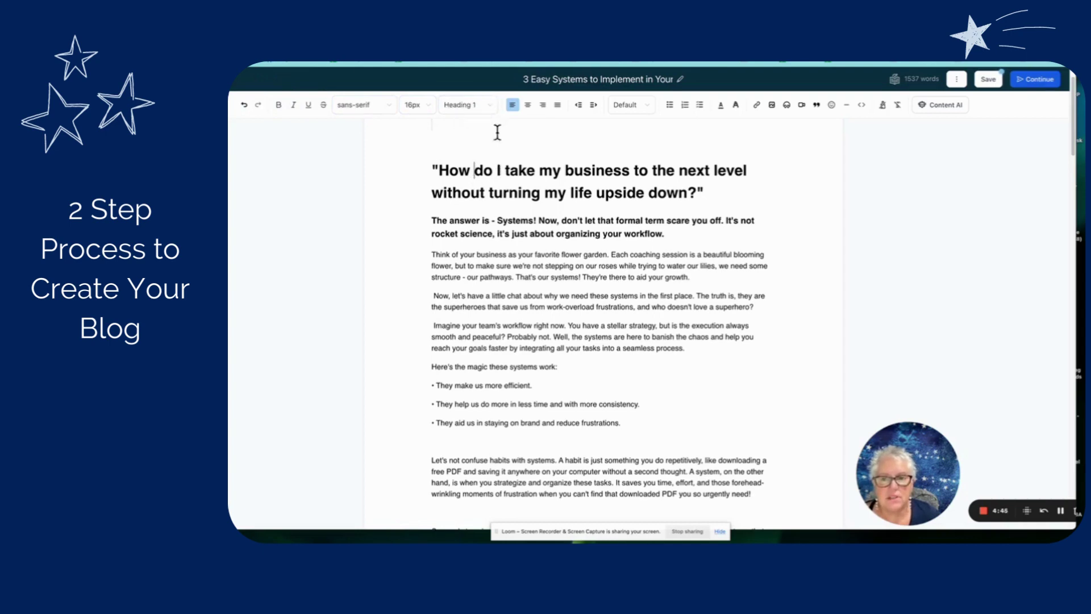
{"action": "left_click", "coordinate": [471, 219]}
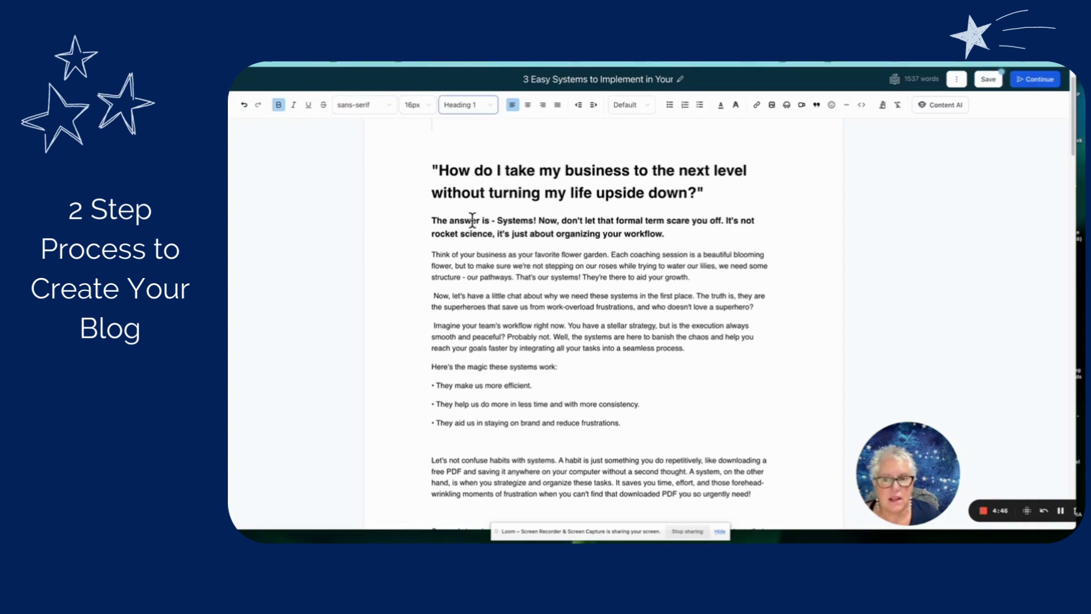
{"action": "left_click", "coordinate": [490, 109]}
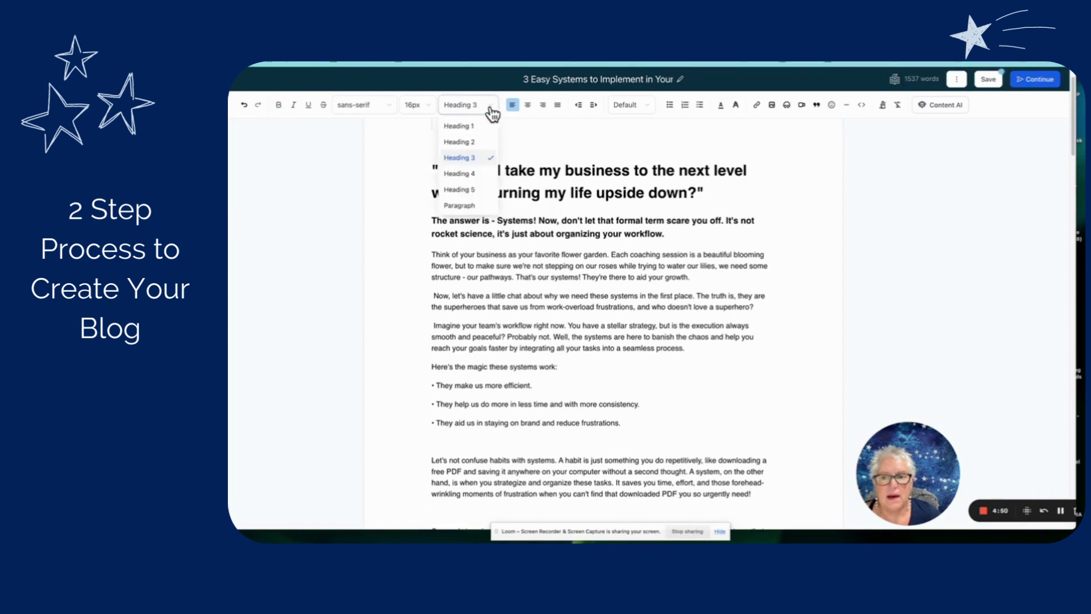
{"action": "left_click", "coordinate": [470, 142]}
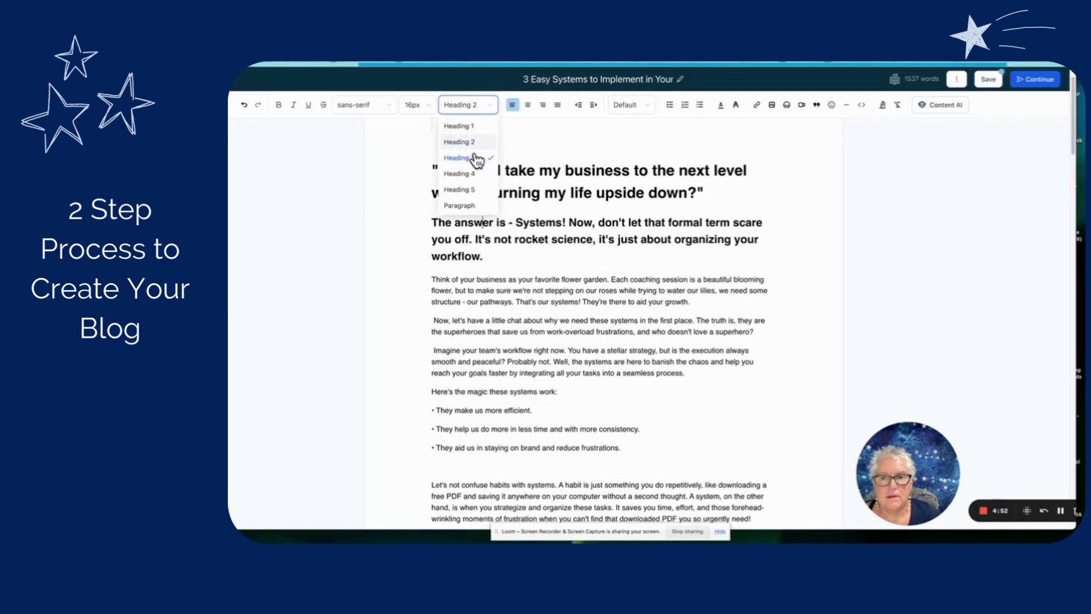
{"action": "left_click", "coordinate": [521, 290]}
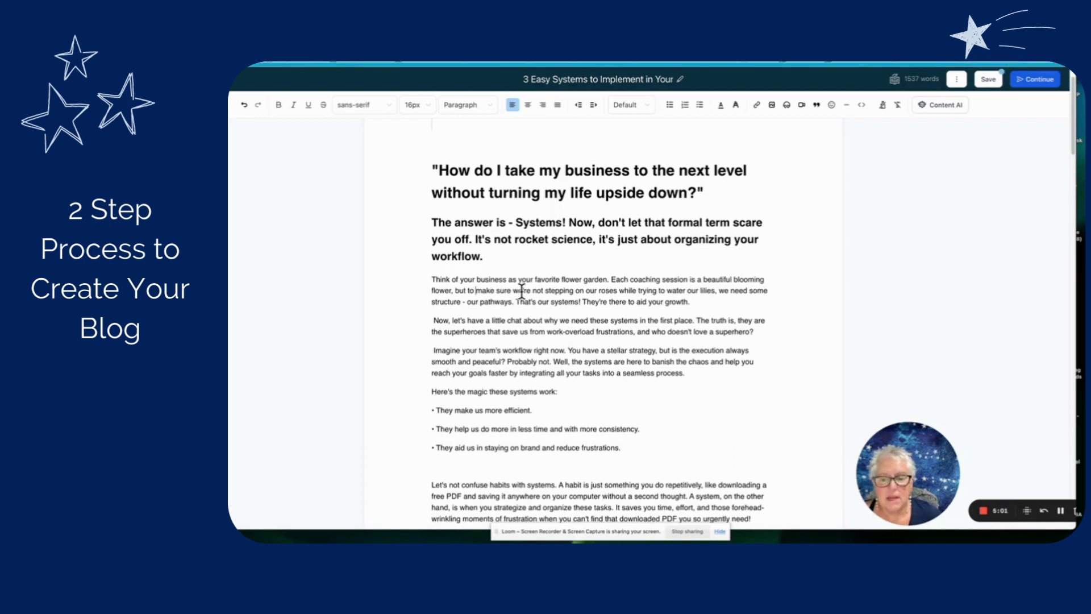
- Scroll through the article to review the heading and bullet formatting
{"action": "scroll", "coordinate": [522, 298], "scroll_direction": "down", "scroll_amount": 2}
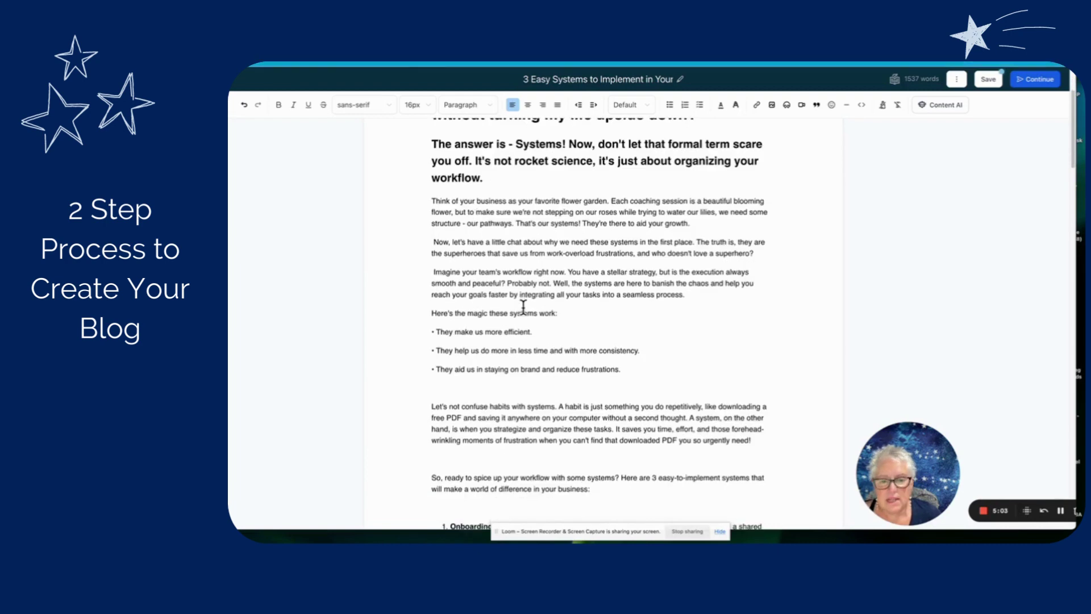
{"action": "scroll", "coordinate": [523, 307], "scroll_direction": "down", "scroll_amount": 2}
{"action": "scroll", "coordinate": [524, 307], "scroll_direction": "down", "scroll_amount": 1}
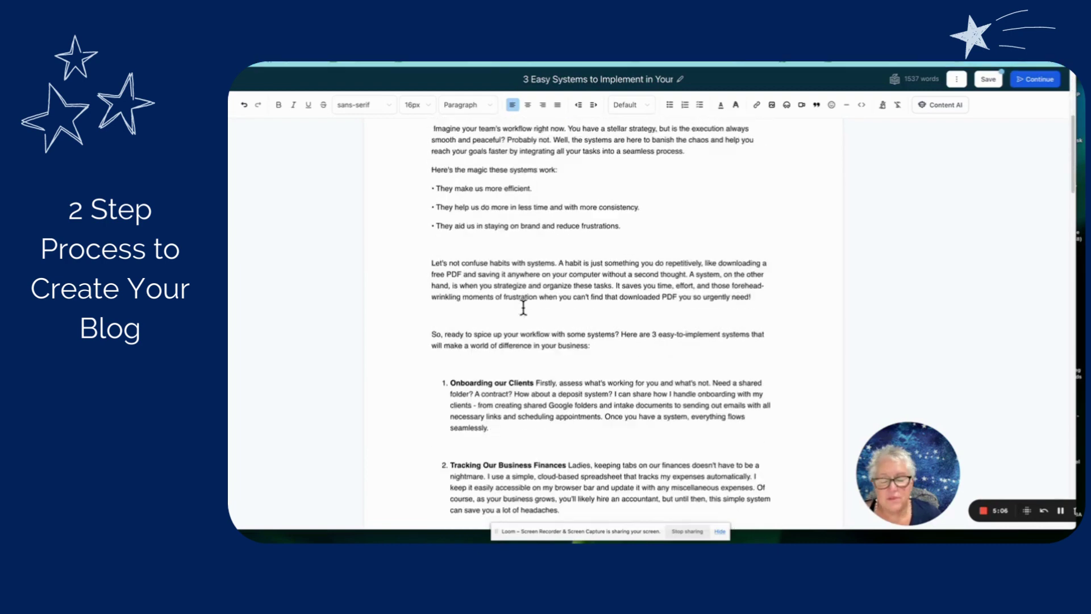
{"action": "scroll", "coordinate": [523, 307], "scroll_direction": "down", "scroll_amount": 1}
{"action": "scroll", "coordinate": [523, 307], "scroll_direction": "down", "scroll_amount": 2}
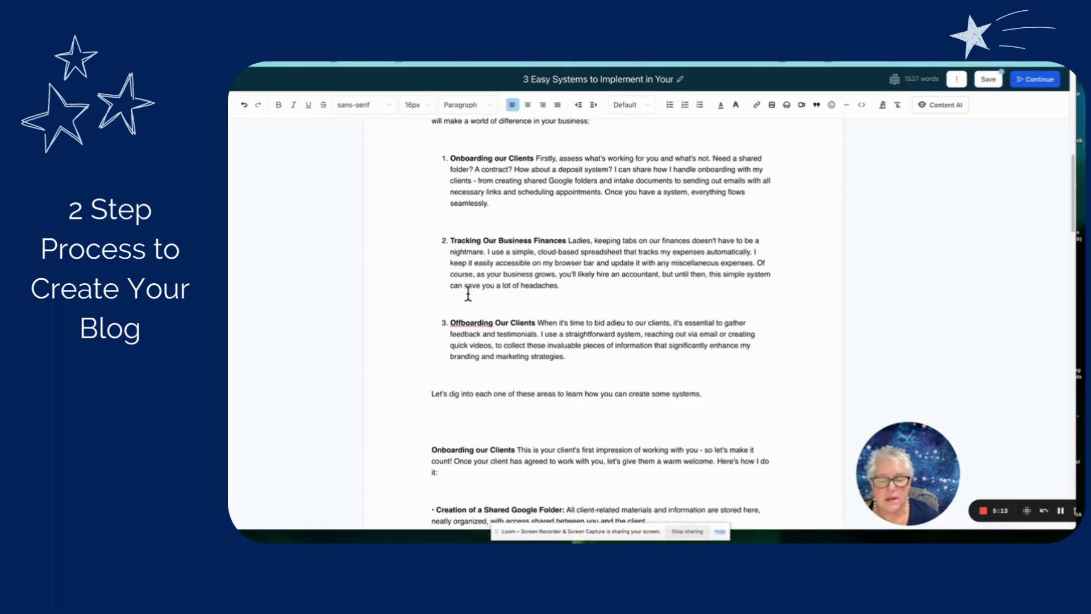
{"action": "scroll", "coordinate": [468, 293], "scroll_direction": "up", "scroll_amount": 2}
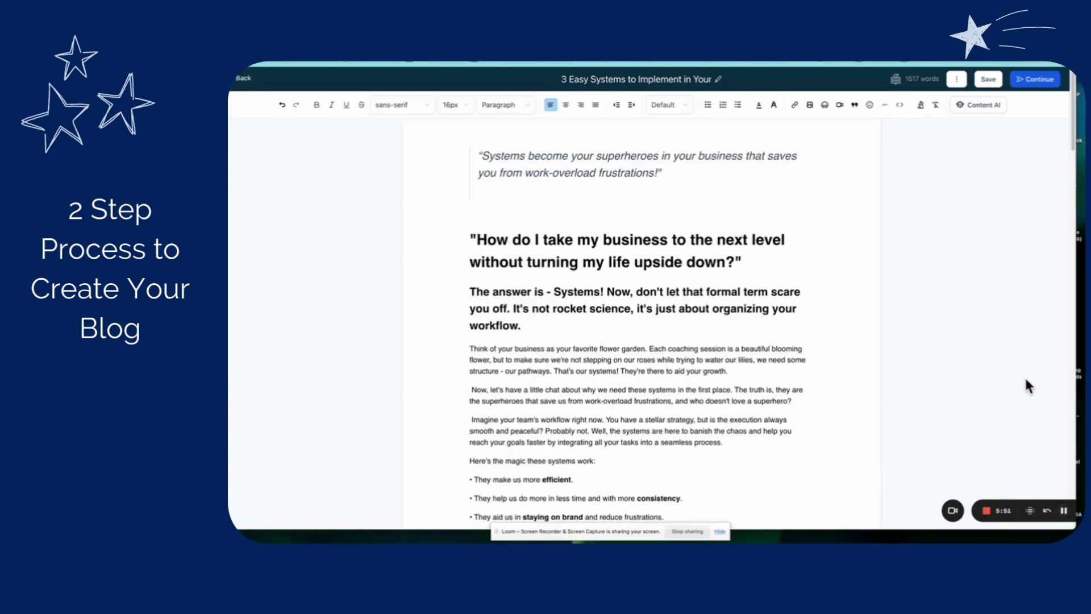
{"action": "scroll", "coordinate": [745, 319], "scroll_direction": "down", "scroll_amount": 3}
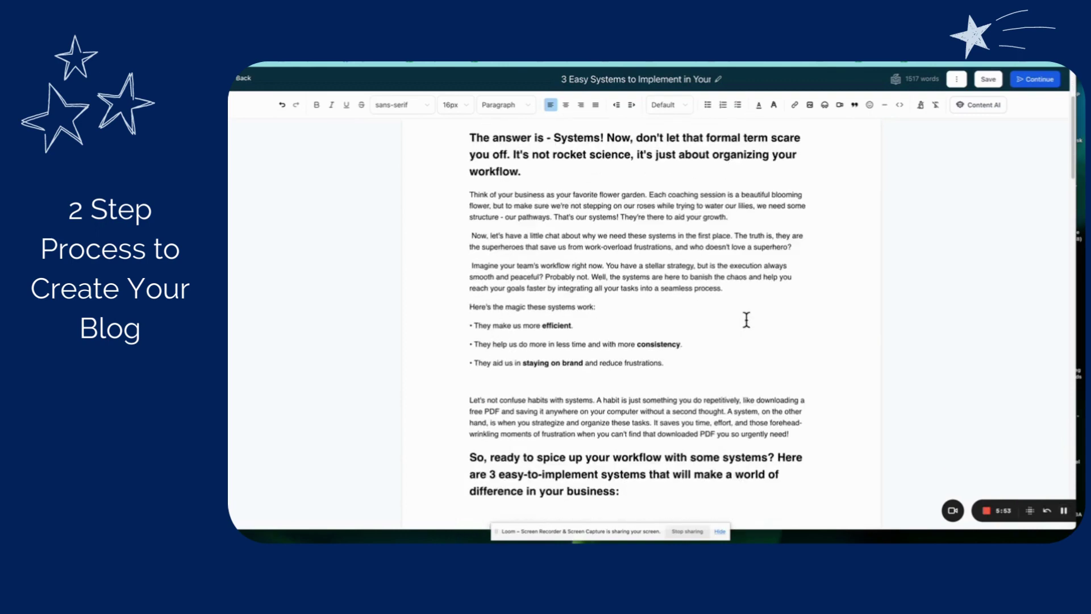
{"action": "scroll", "coordinate": [746, 320], "scroll_direction": "up", "scroll_amount": 3}
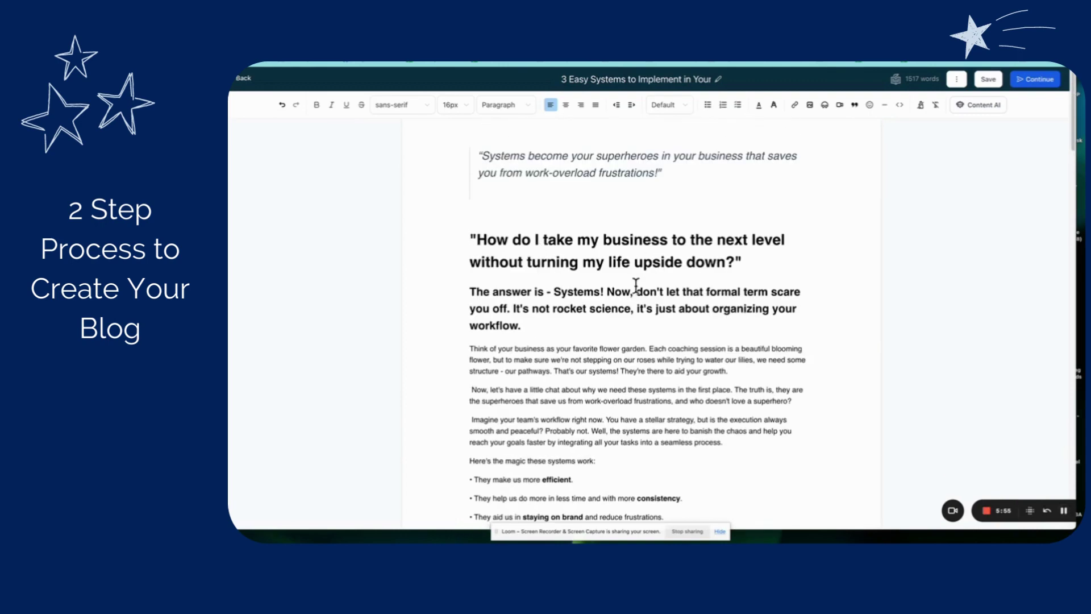
{"action": "scroll", "coordinate": [636, 284], "scroll_direction": "down", "scroll_amount": 5}
{"action": "scroll", "coordinate": [636, 285], "scroll_direction": "down", "scroll_amount": 3}
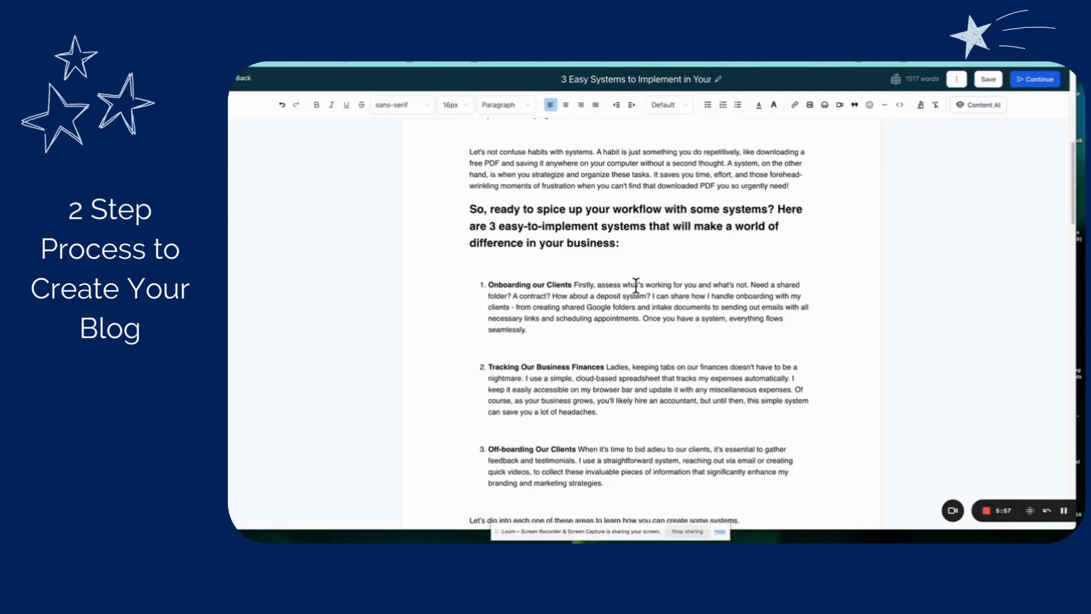
{"action": "scroll", "coordinate": [636, 284], "scroll_direction": "up", "scroll_amount": 6}
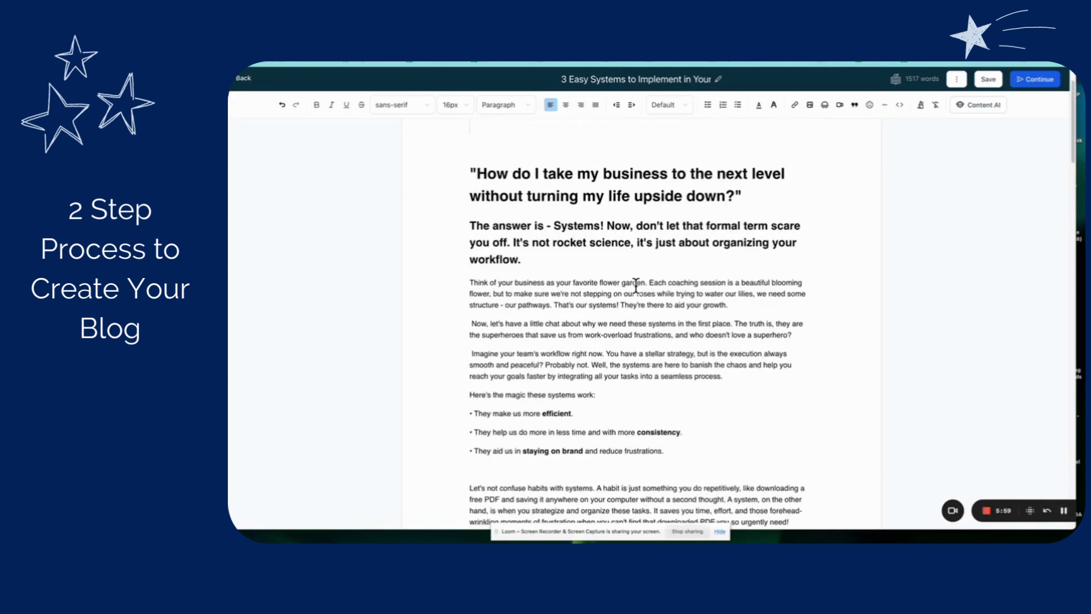
{"action": "scroll", "coordinate": [636, 284], "scroll_direction": "down", "scroll_amount": 2}
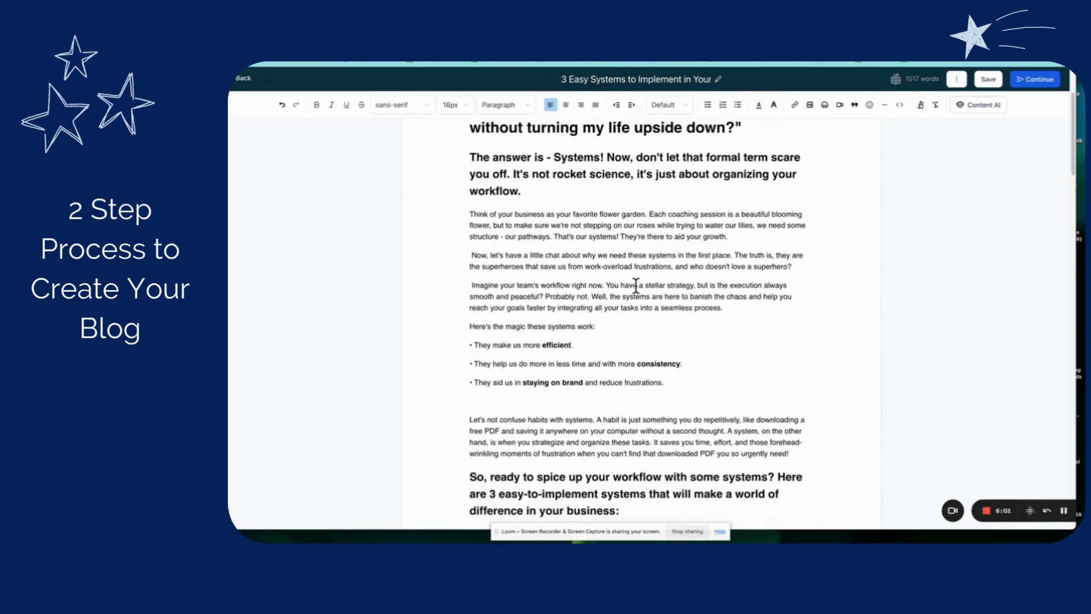
{"action": "scroll", "coordinate": [635, 284], "scroll_direction": "up", "scroll_amount": 3}
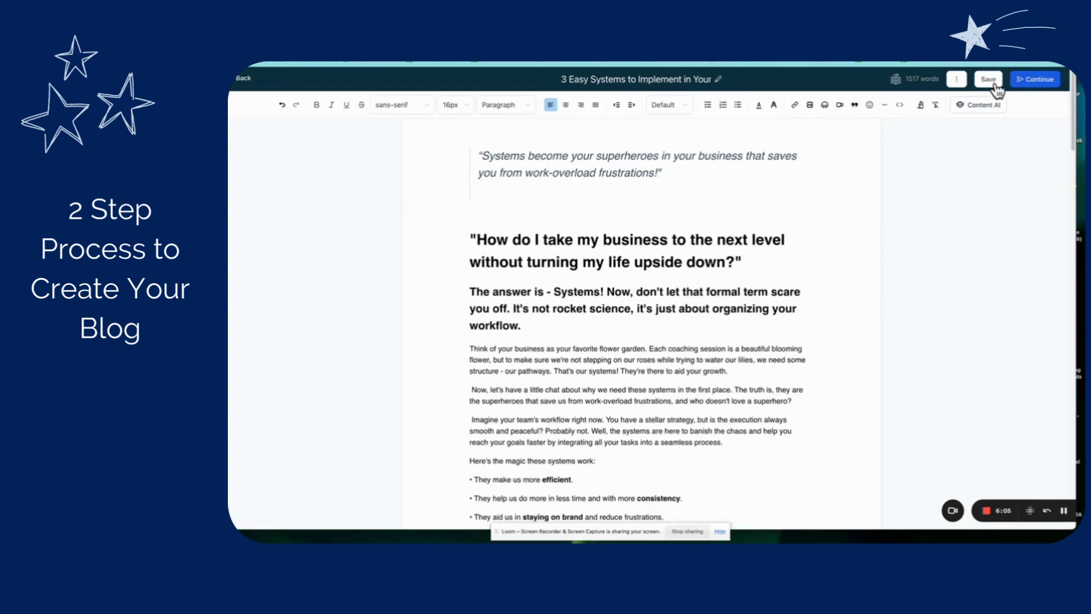
- Go to the publish settings with slug '3-easy-systems-to-implement-in-your-business-today' and start a new category
{"action": "left_click", "coordinate": [1038, 81]}
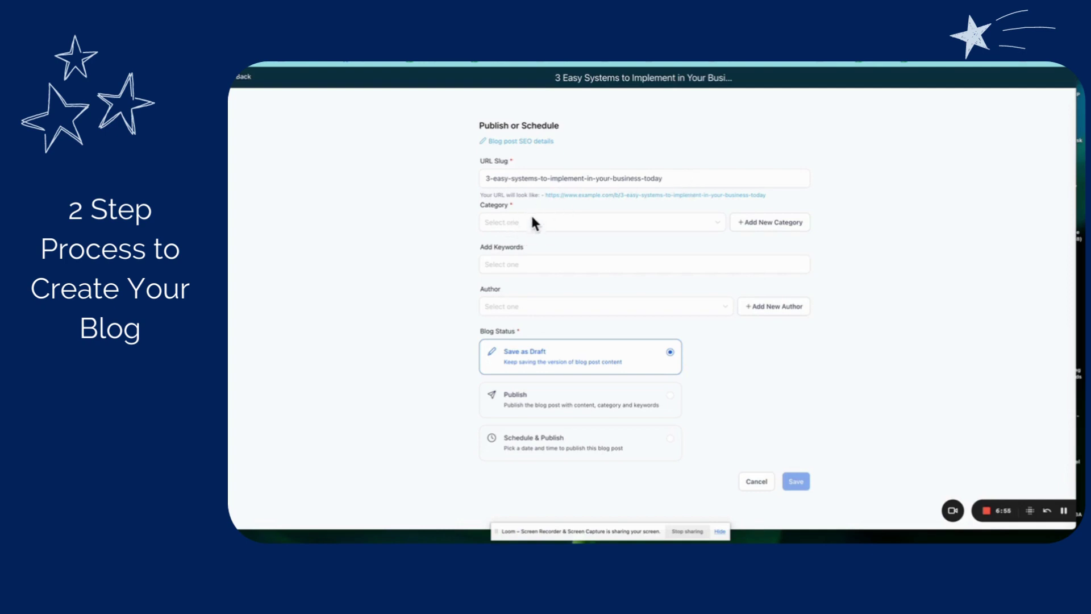
{"action": "left_click", "coordinate": [715, 225]}
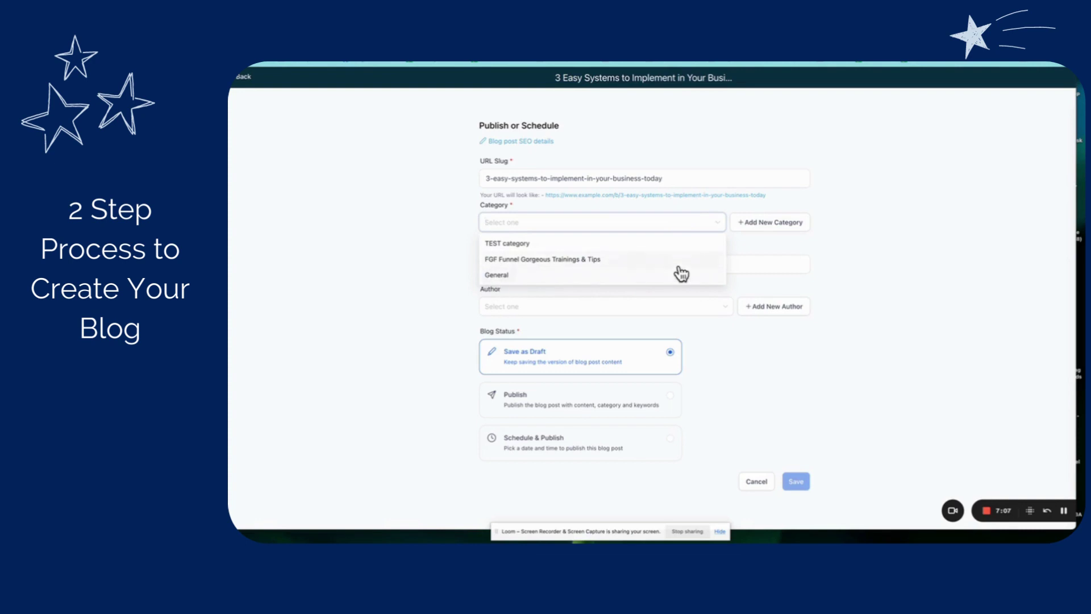
{"action": "left_click", "coordinate": [774, 224]}
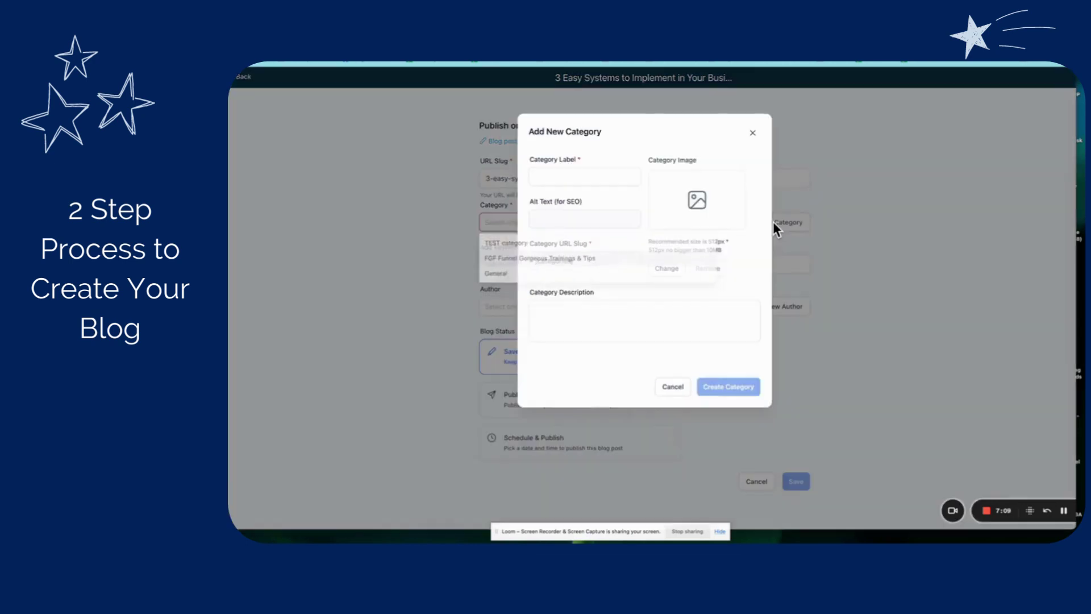
- Step through the Category Label, URL Slug and Description fields, then cancel the form
{"action": "left_click", "coordinate": [613, 174]}
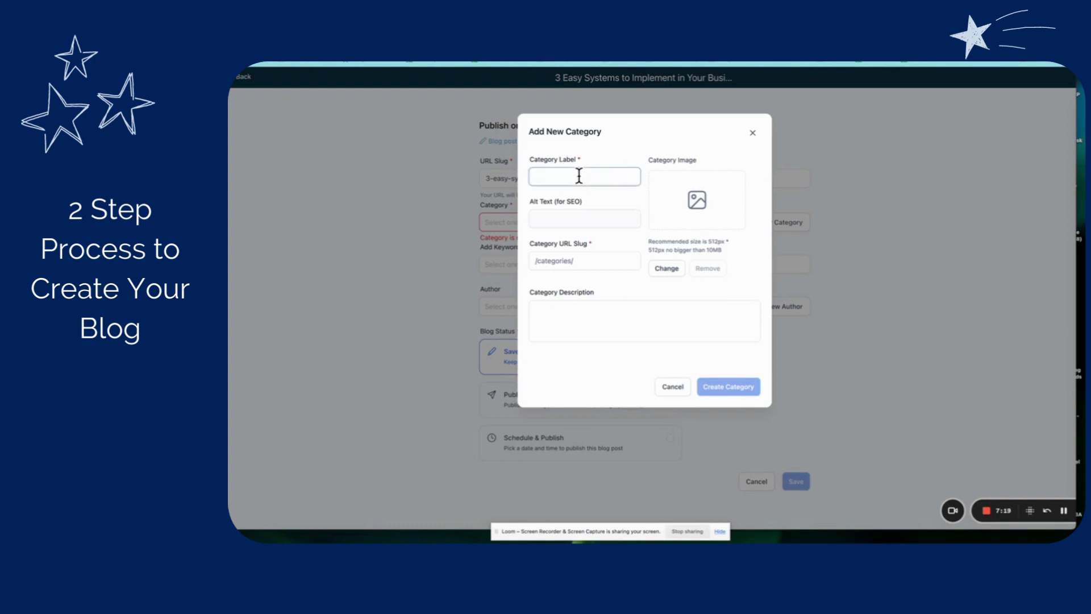
{"action": "left_click", "coordinate": [568, 262]}
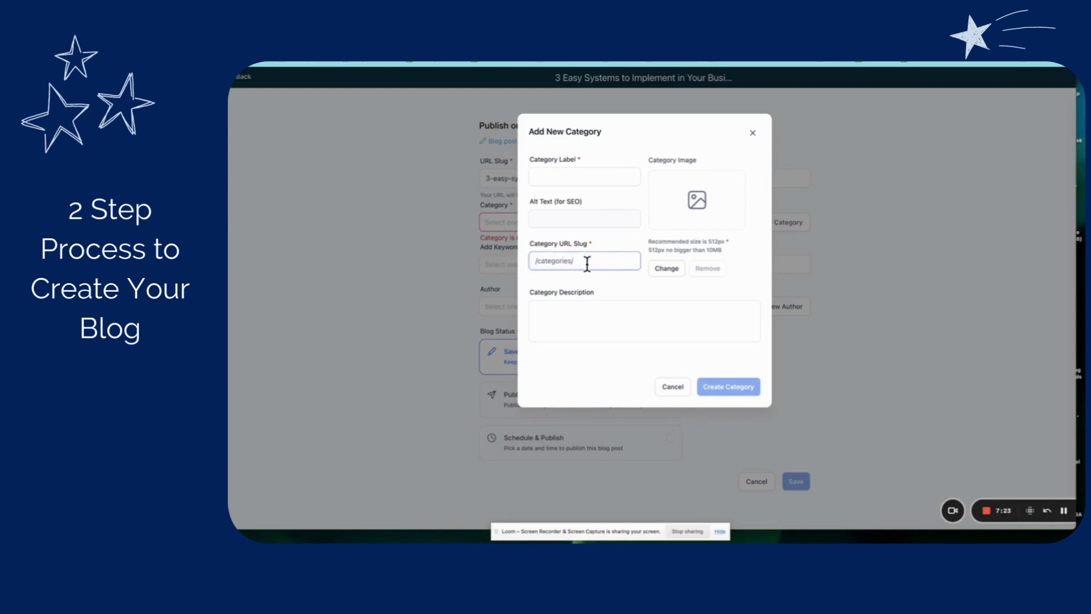
{"action": "left_click", "coordinate": [565, 313]}
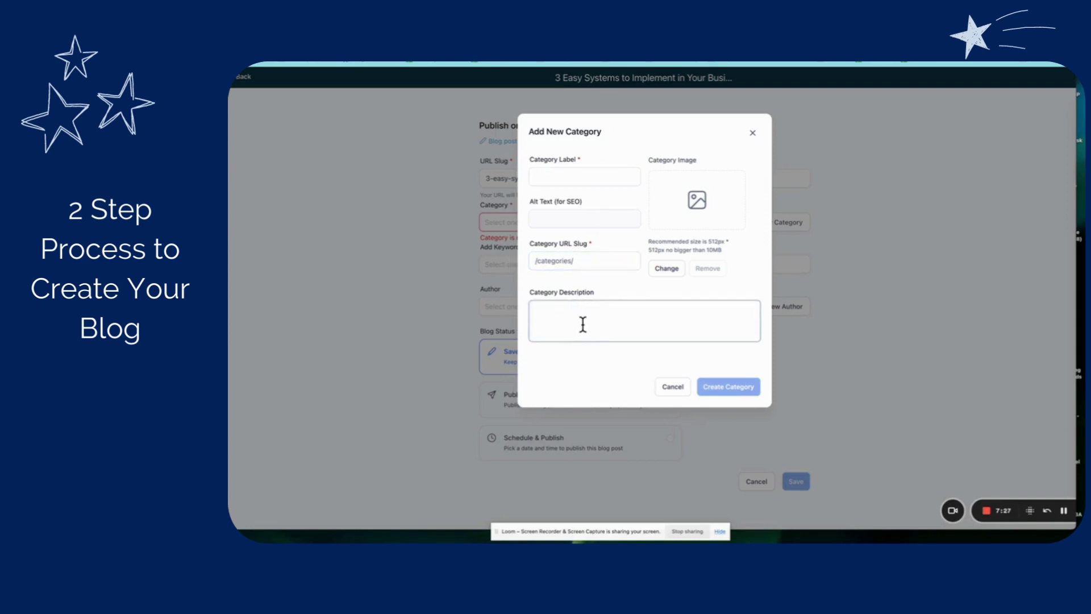
{"action": "left_click", "coordinate": [611, 171]}
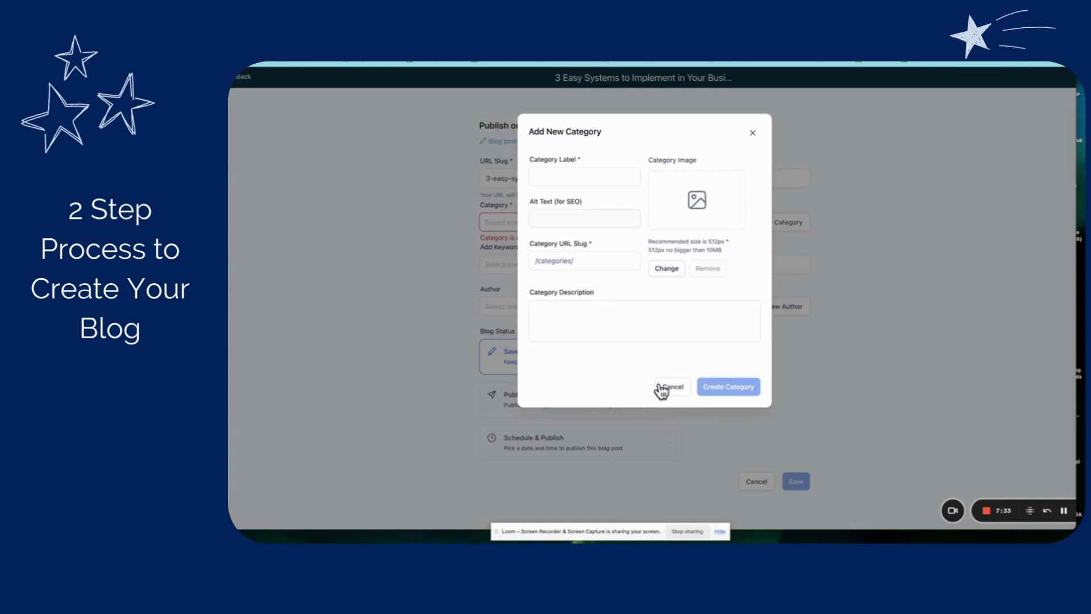
{"action": "left_click", "coordinate": [679, 389]}
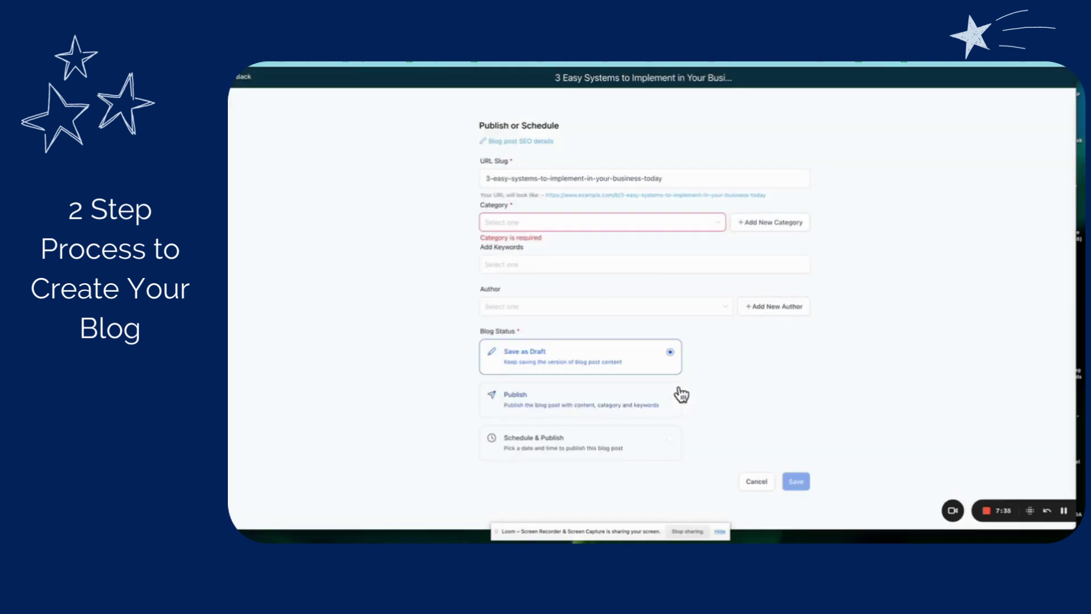
- Choose General from the Category list, then focus the keywords field
{"action": "left_click", "coordinate": [722, 226]}
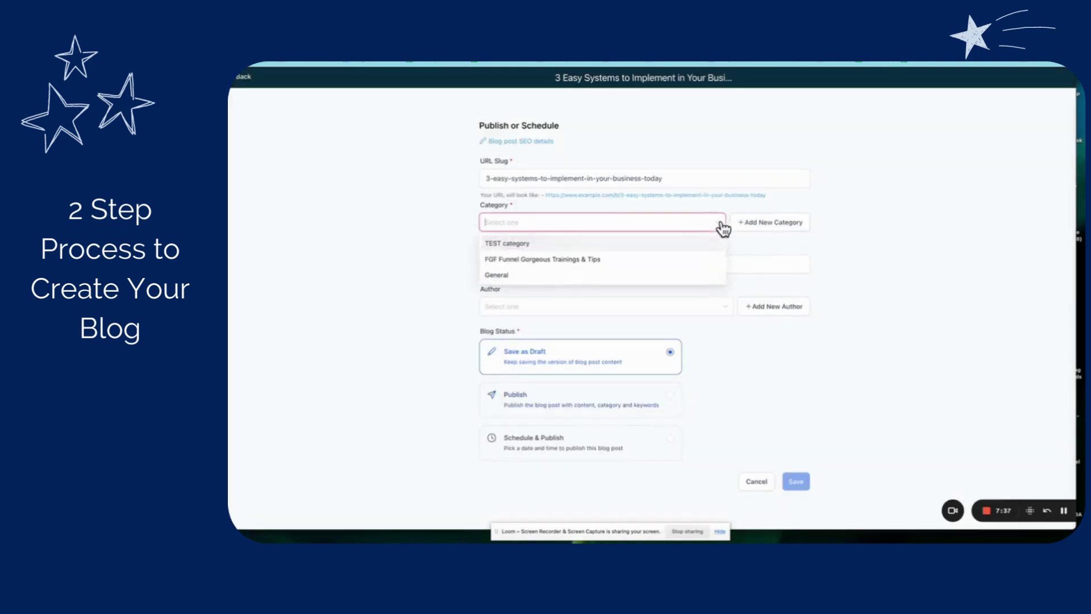
{"action": "left_click", "coordinate": [492, 278]}
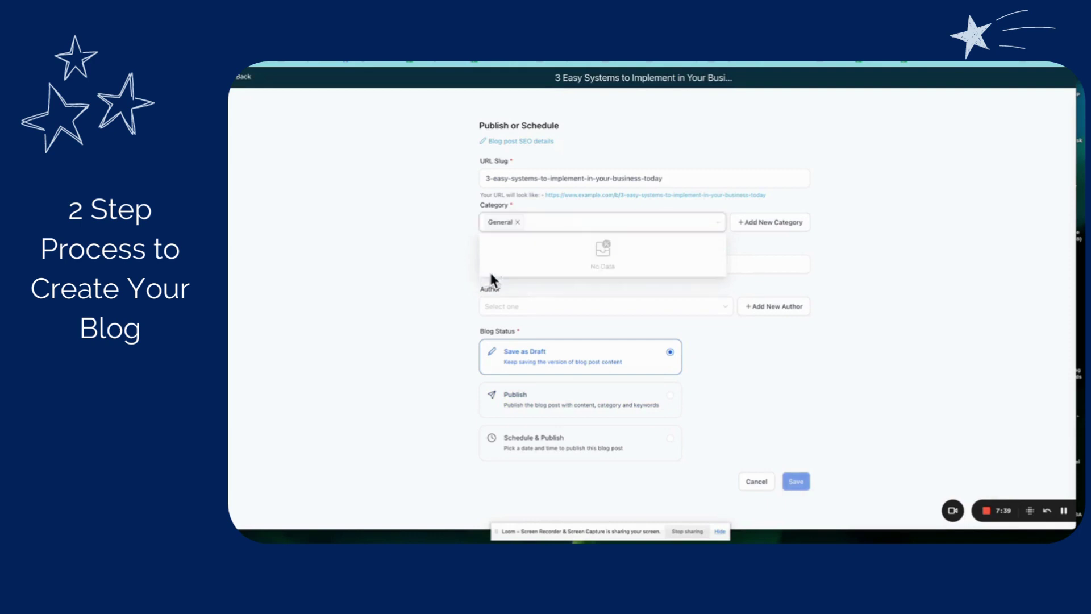
{"action": "left_click", "coordinate": [904, 269]}
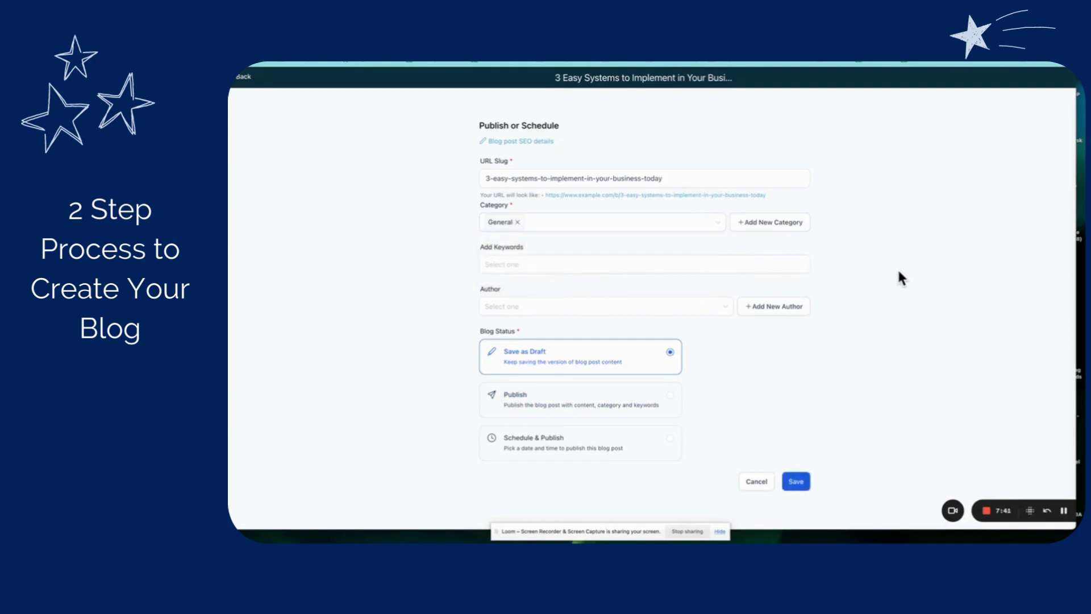
{"action": "left_click", "coordinate": [686, 268]}
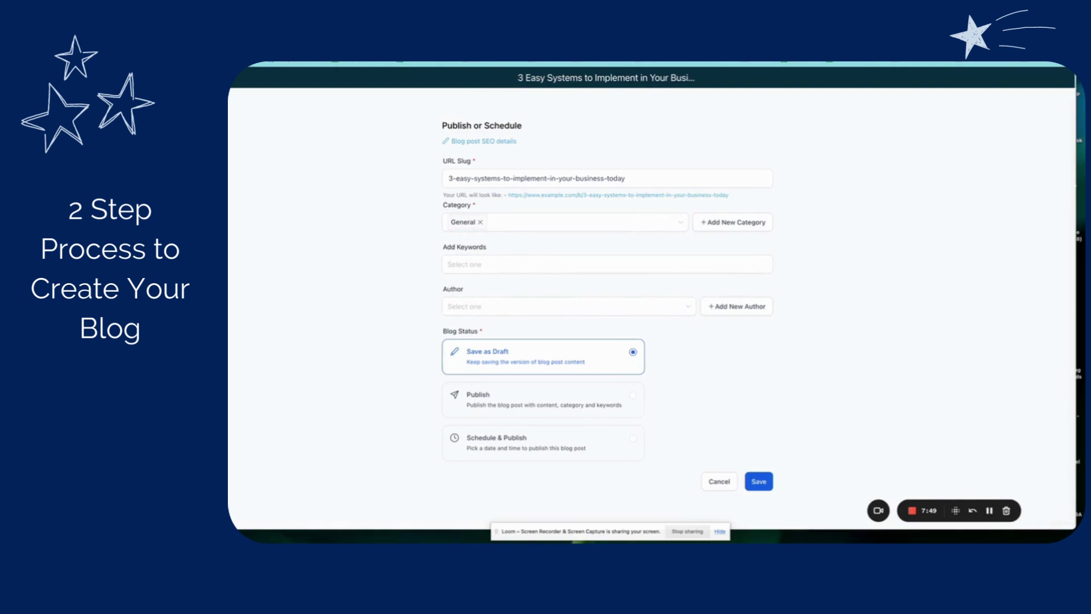
{"action": "left_click", "coordinate": [481, 267]}
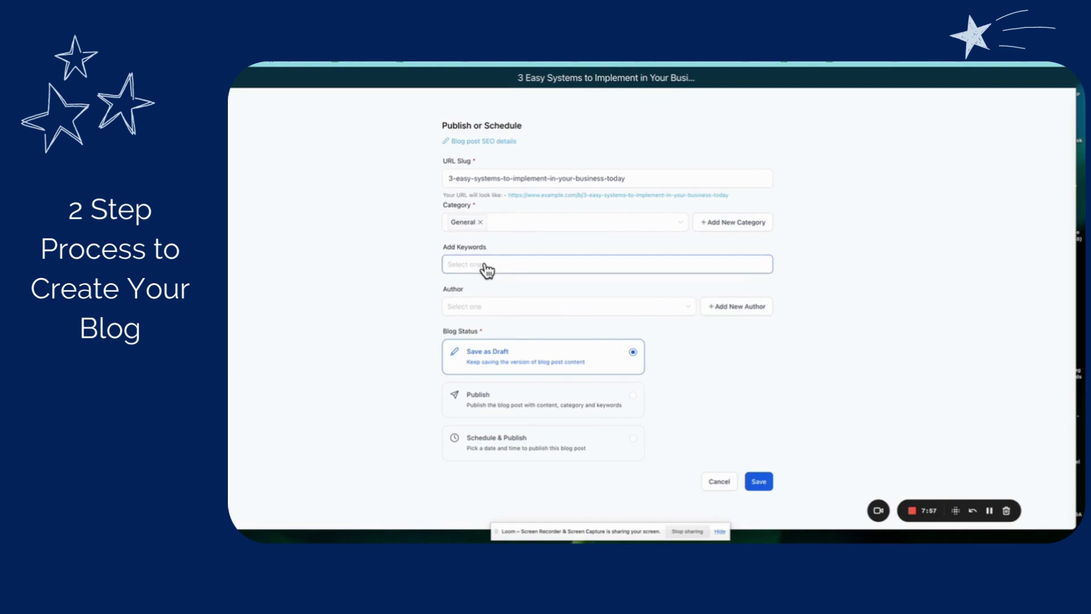
- Pick the author, paste keywords like Lead Generation Systems and Scaling Systems, and open the blog page
{"action": "left_click", "coordinate": [704, 377]}
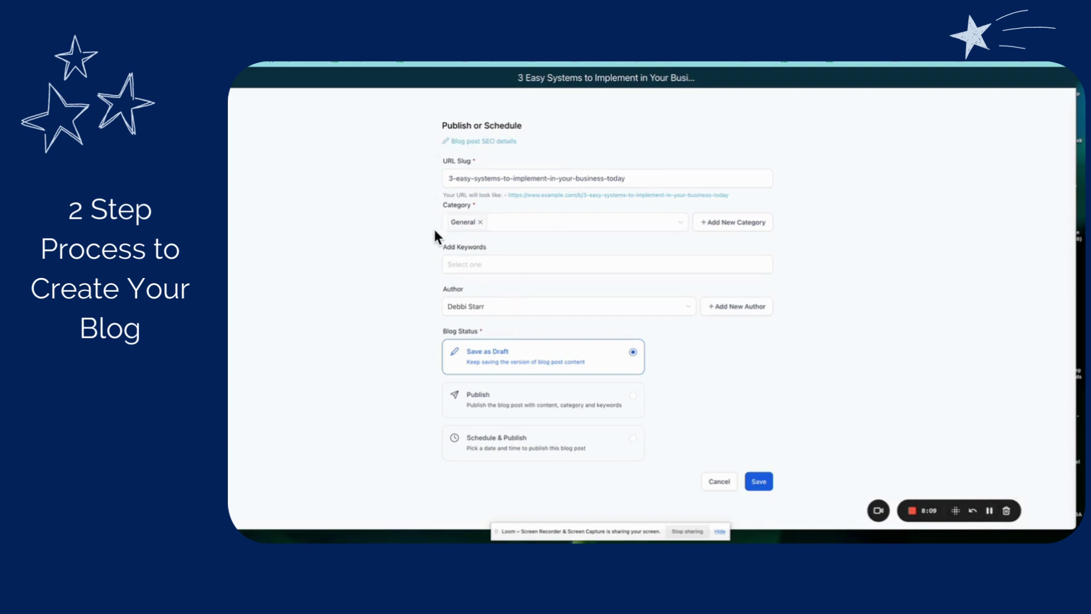
{"action": "left_click", "coordinate": [465, 267]}
{"action": "key", "text": "ctrl+v"}
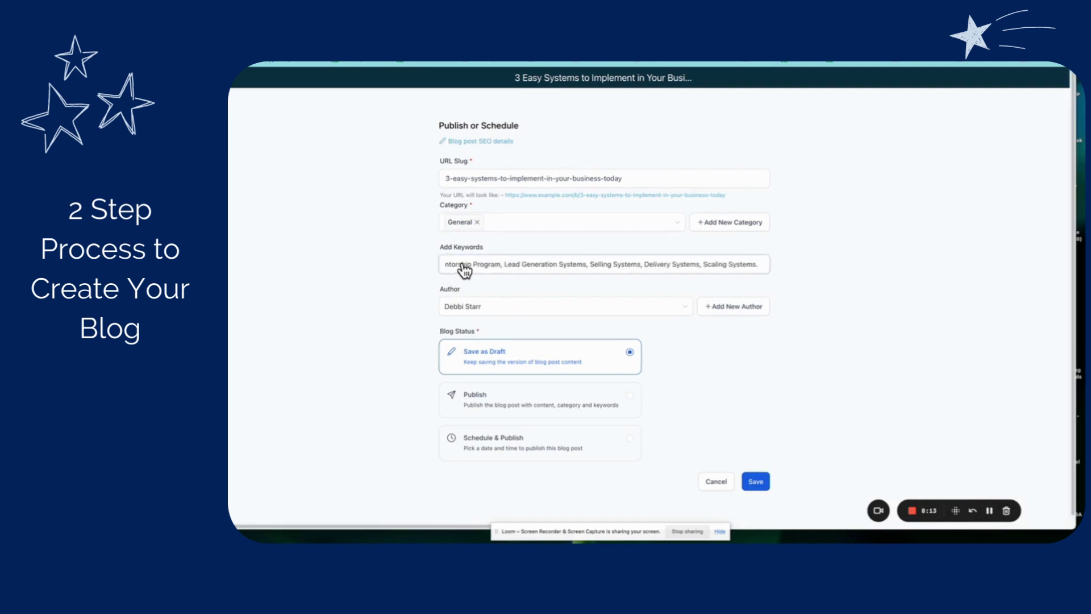
{"action": "left_click", "coordinate": [989, 511]}
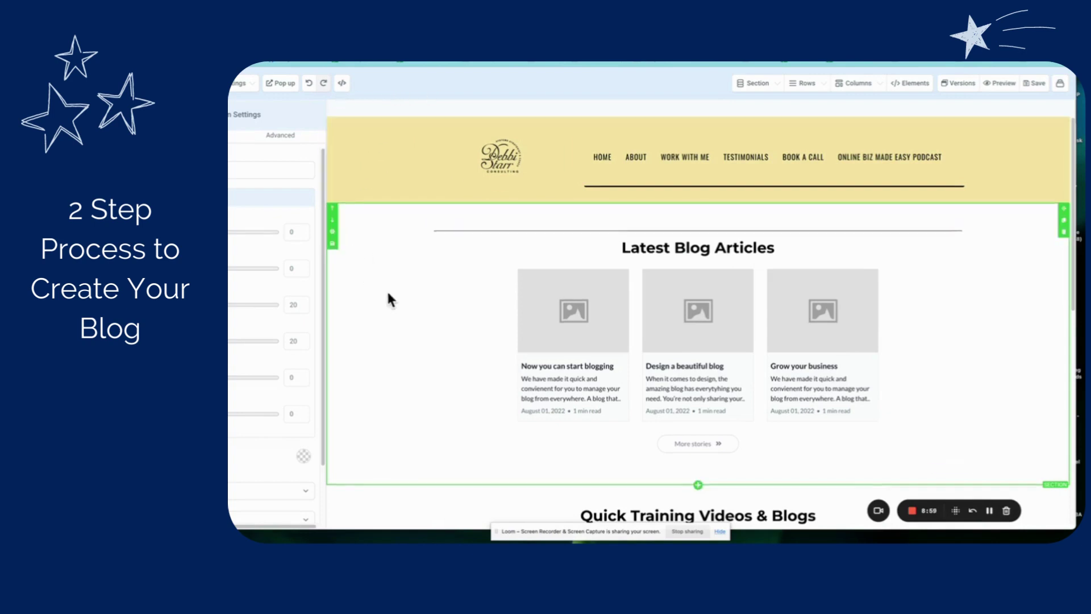
- Scroll the blog page and open the Latest Blog Articles element's Blog Settings
{"action": "scroll", "coordinate": [388, 293], "scroll_direction": "down", "scroll_amount": 3}
{"action": "scroll", "coordinate": [388, 293], "scroll_direction": "up", "scroll_amount": 3}
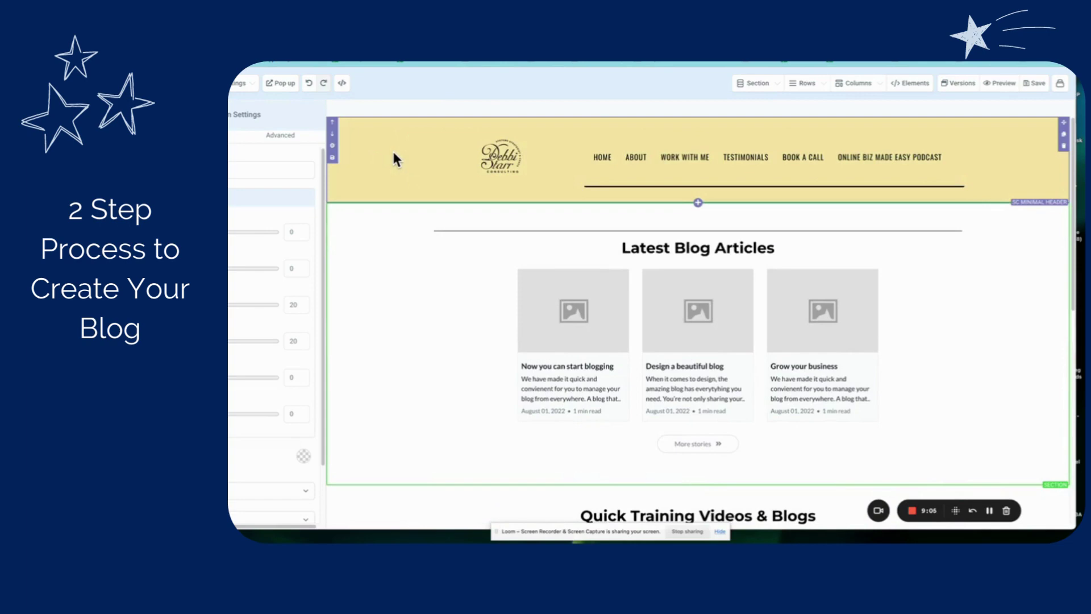
{"action": "scroll", "coordinate": [399, 278], "scroll_direction": "down", "scroll_amount": 5}
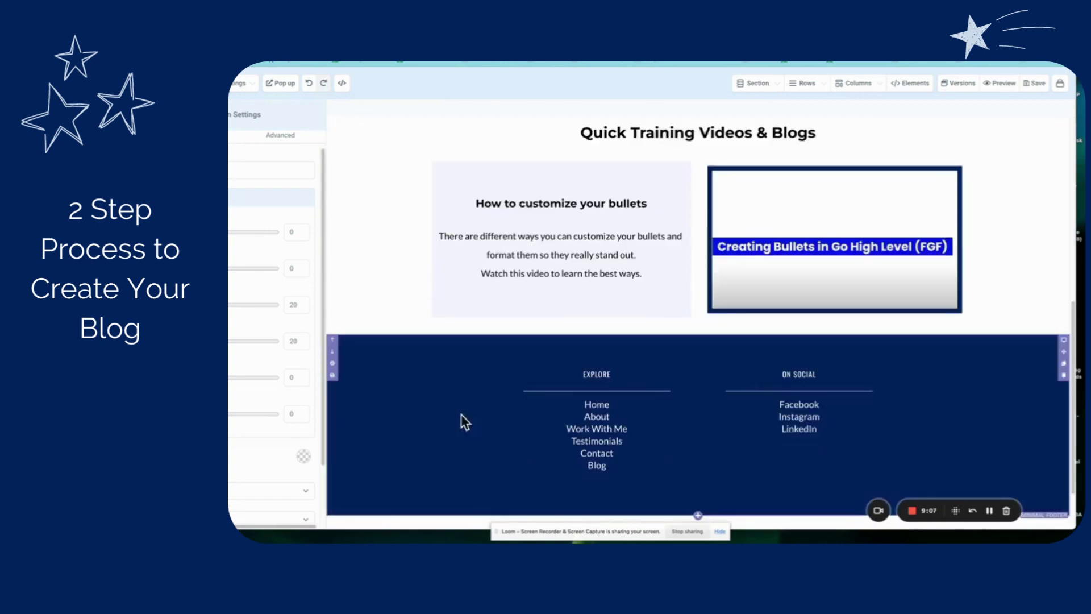
{"action": "scroll", "coordinate": [448, 417], "scroll_direction": "up", "scroll_amount": 5}
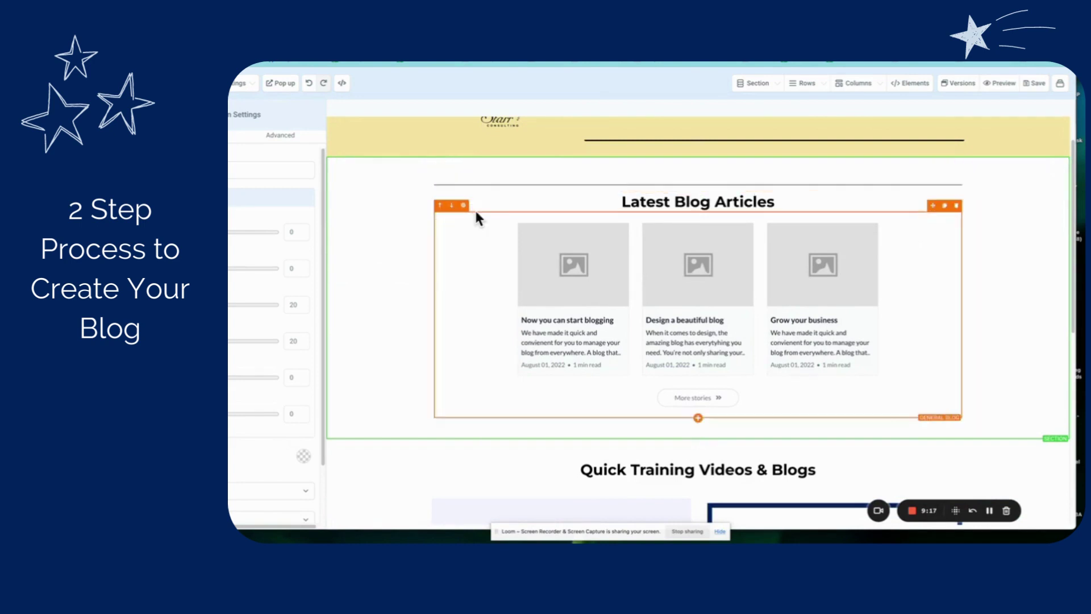
{"action": "left_click", "coordinate": [476, 230]}
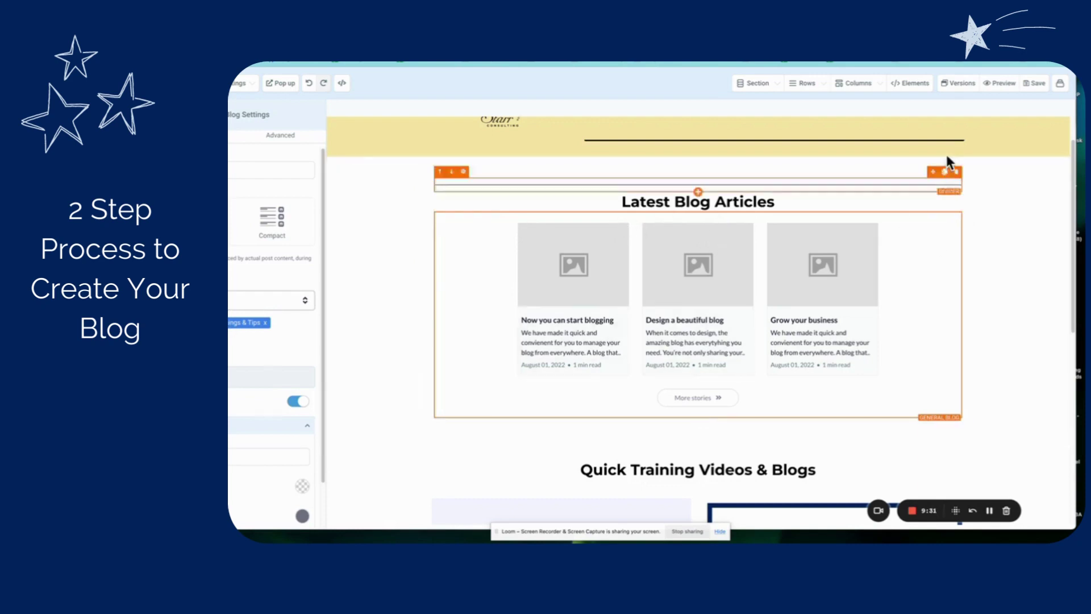
{"action": "left_click", "coordinate": [919, 84]}
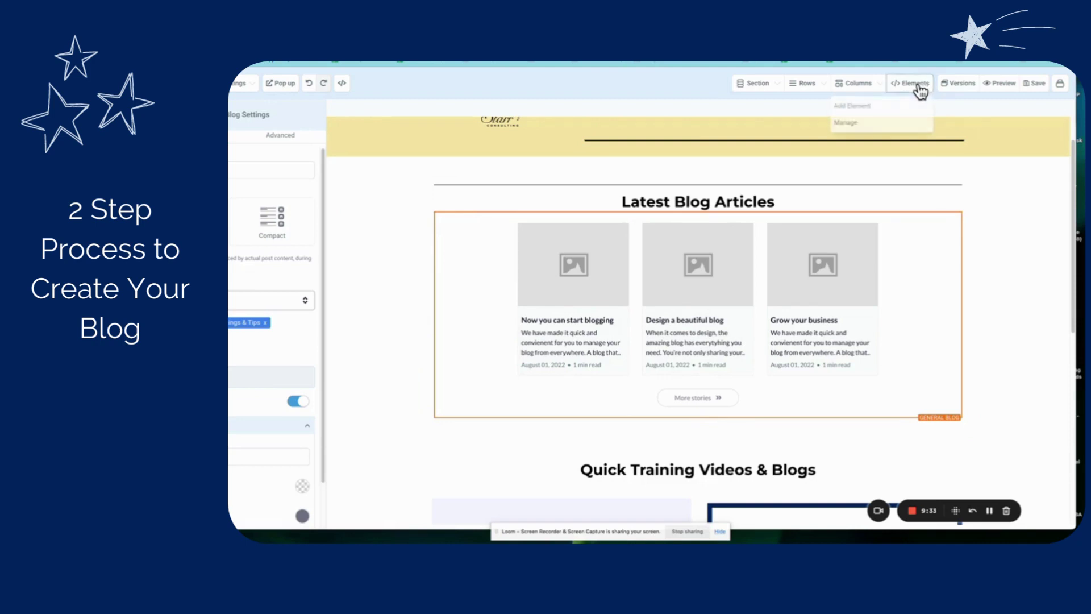
{"action": "left_click", "coordinate": [878, 106]}
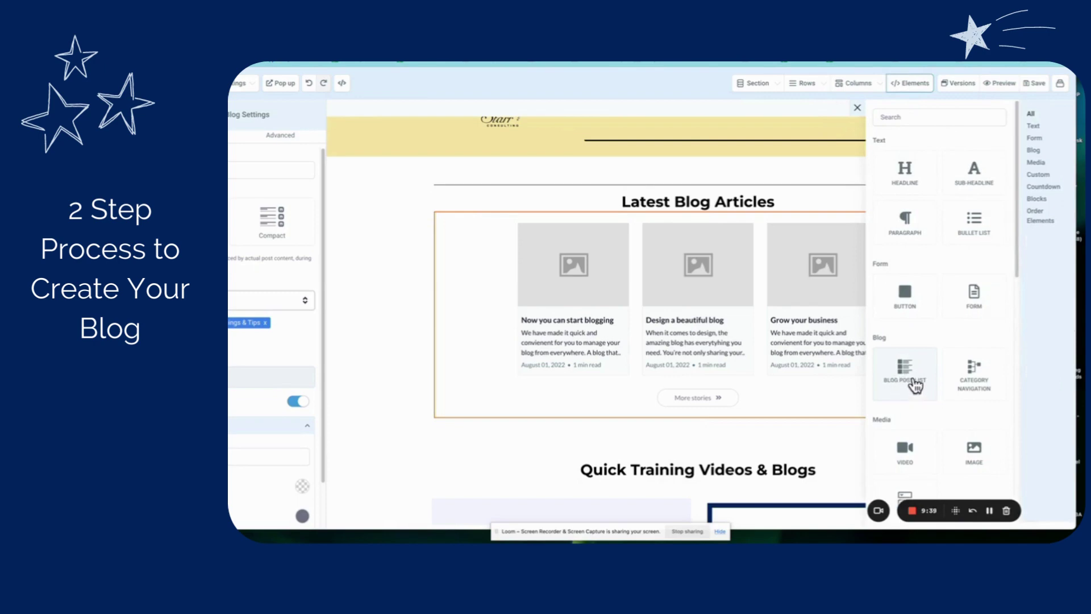
{"action": "left_click", "coordinate": [385, 279]}
{"action": "left_click", "coordinate": [500, 285]}
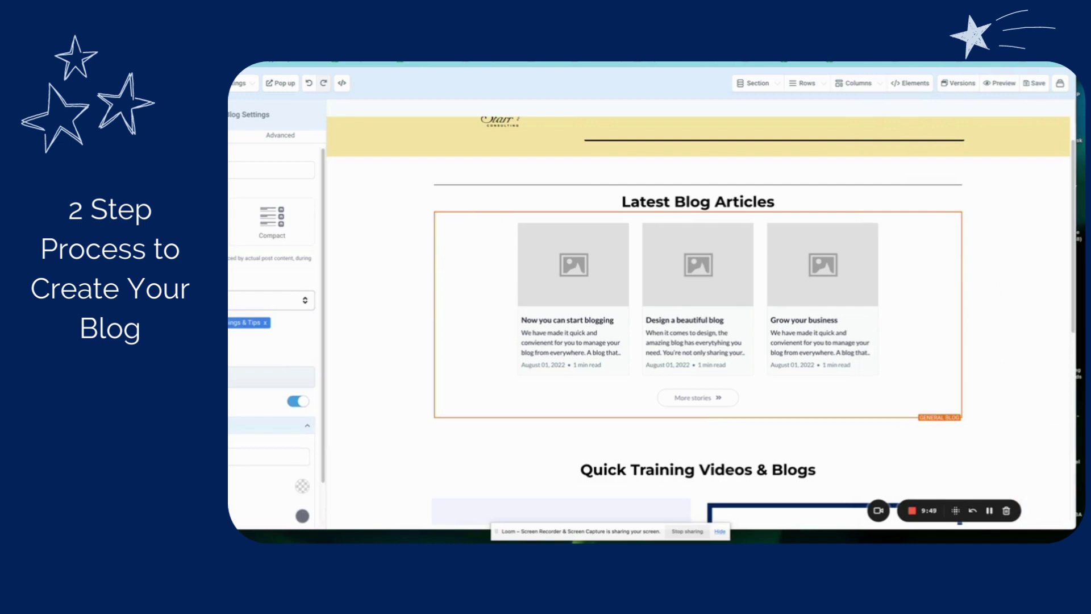
{"action": "left_click", "coordinate": [272, 226]}
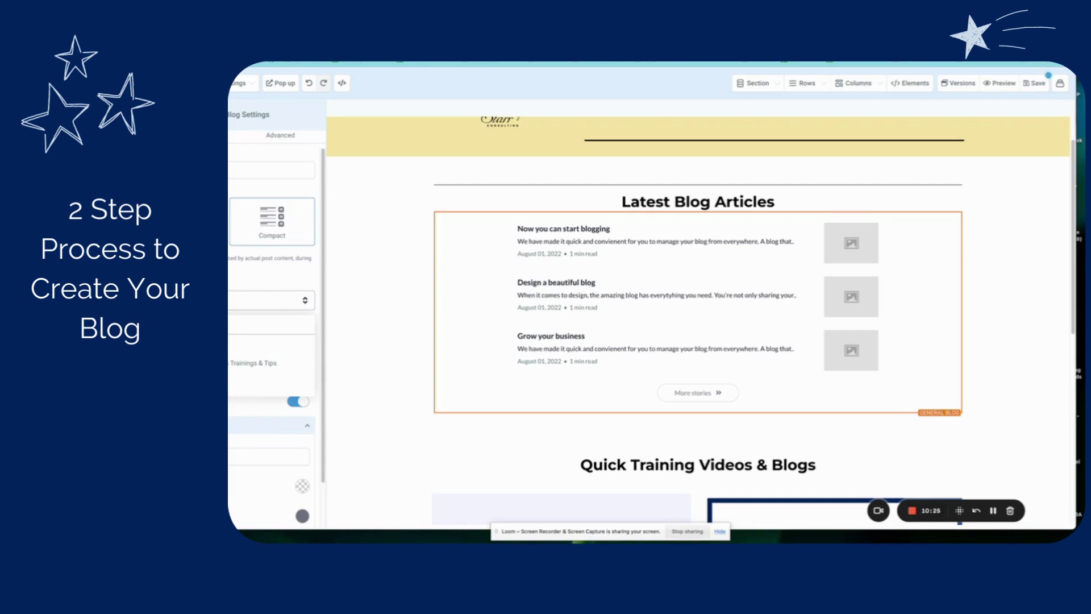
{"action": "left_click", "coordinate": [253, 363]}
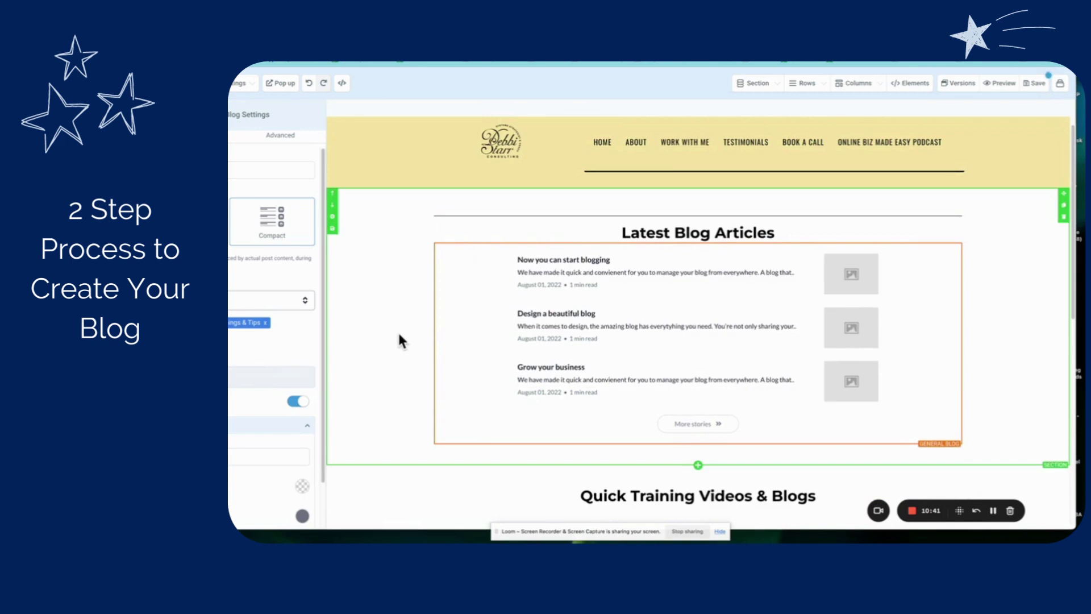
{"action": "scroll", "coordinate": [397, 338], "scroll_direction": "down", "scroll_amount": 3}
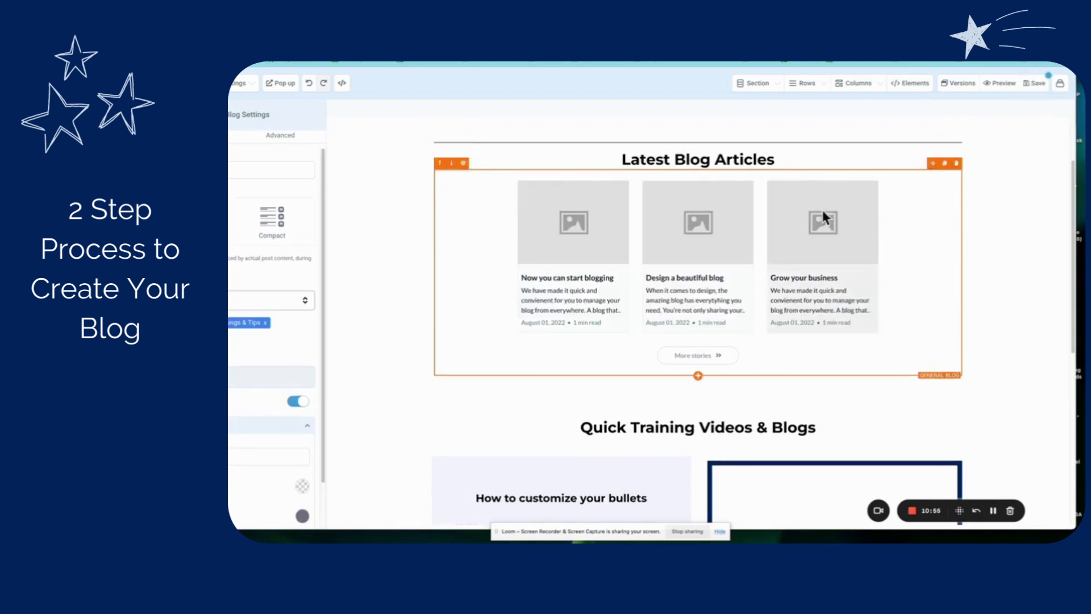
- Save the blog page changes
{"action": "left_click", "coordinate": [1038, 85]}
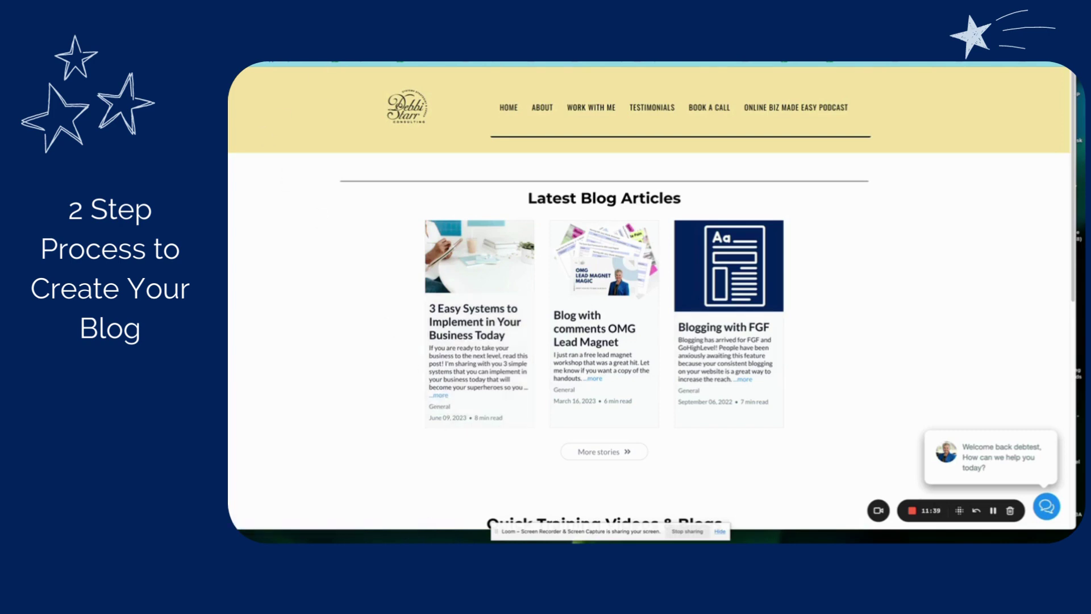
- Switch from the live blog page back to the page builder showing Latest Blog Articles
{"action": "key", "text": "ctrl+Tab"}
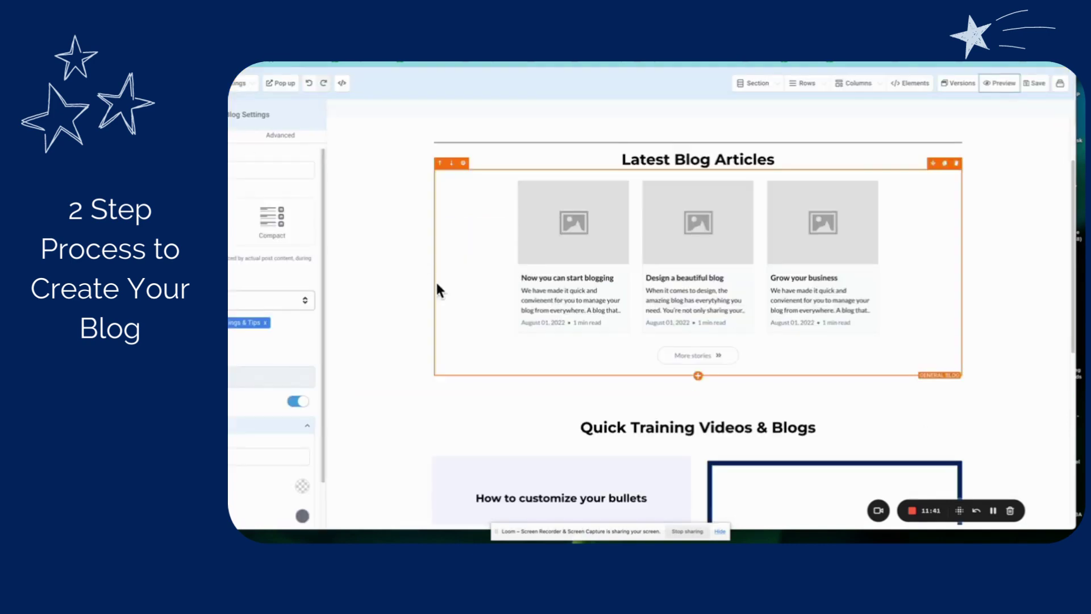